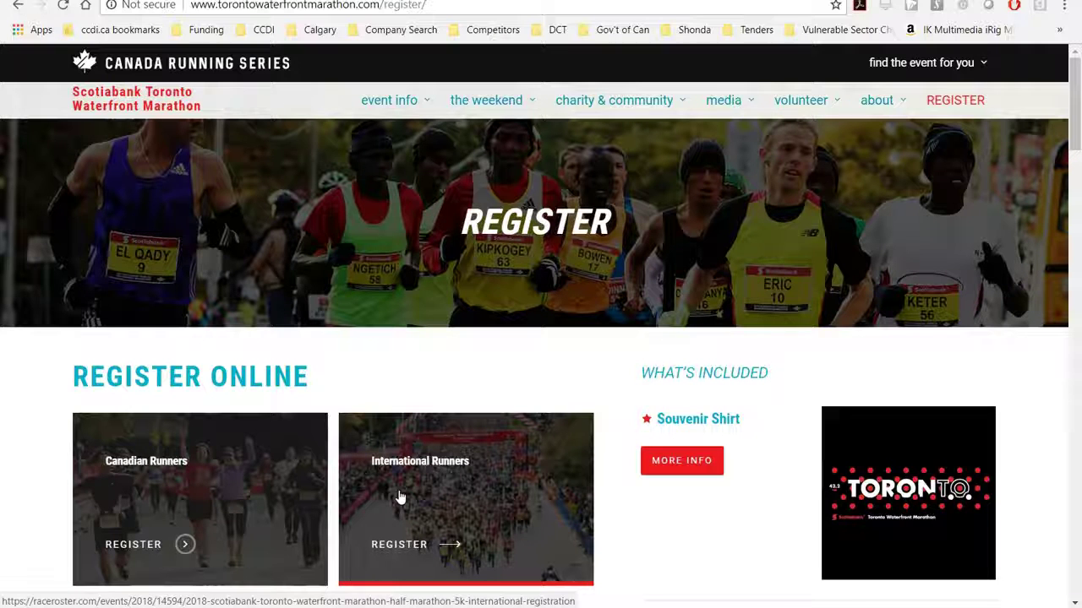
# Start registering from the Canadian Runners card and correct the account e-mail address
pyautogui.click(245, 502)
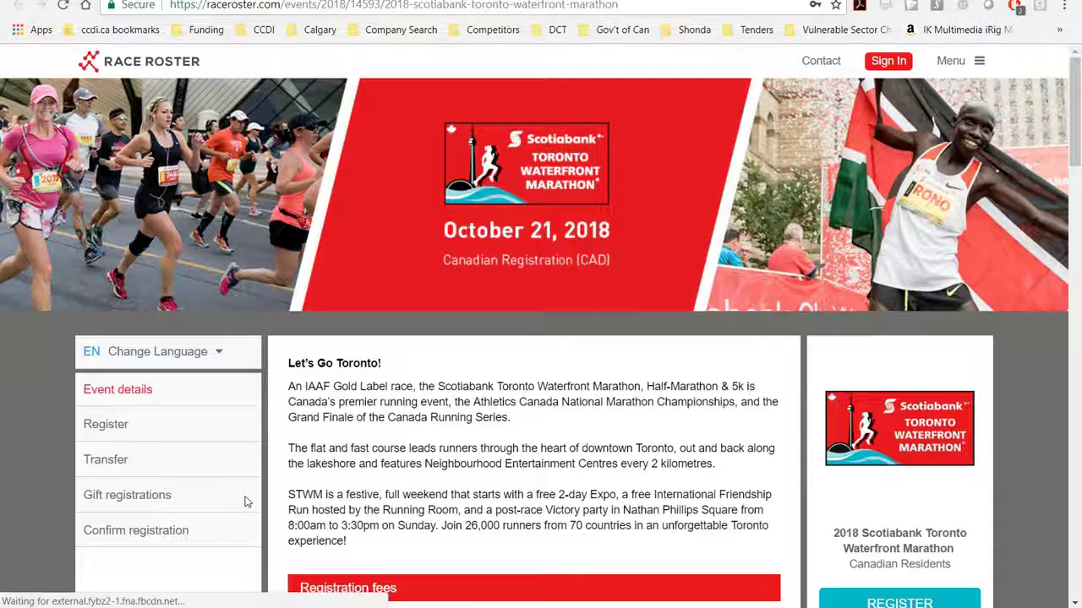
pyautogui.click(105, 425)
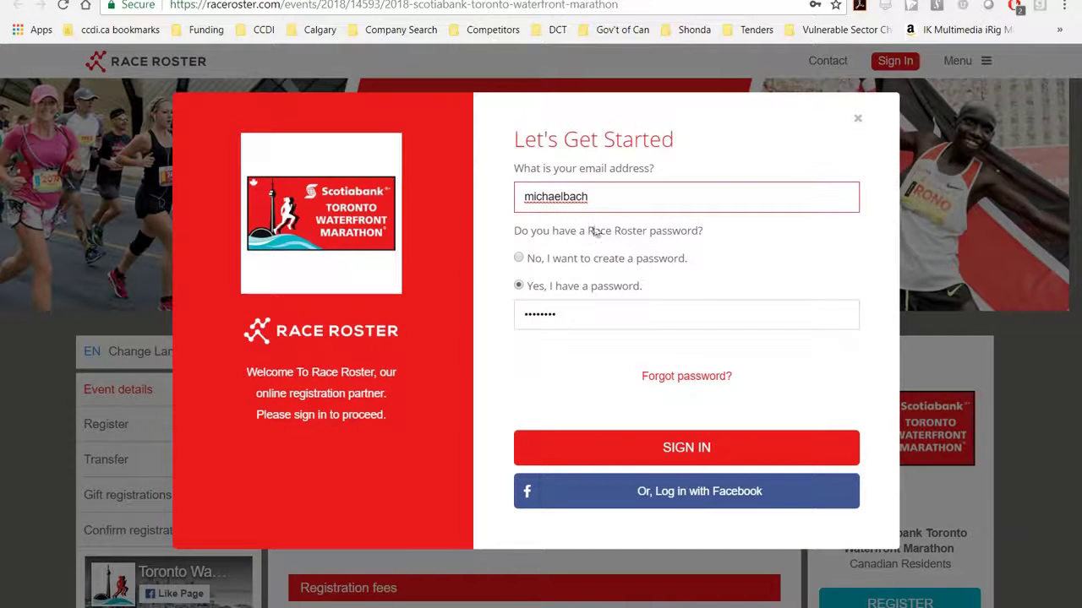
pyautogui.doubleClick(514, 203)
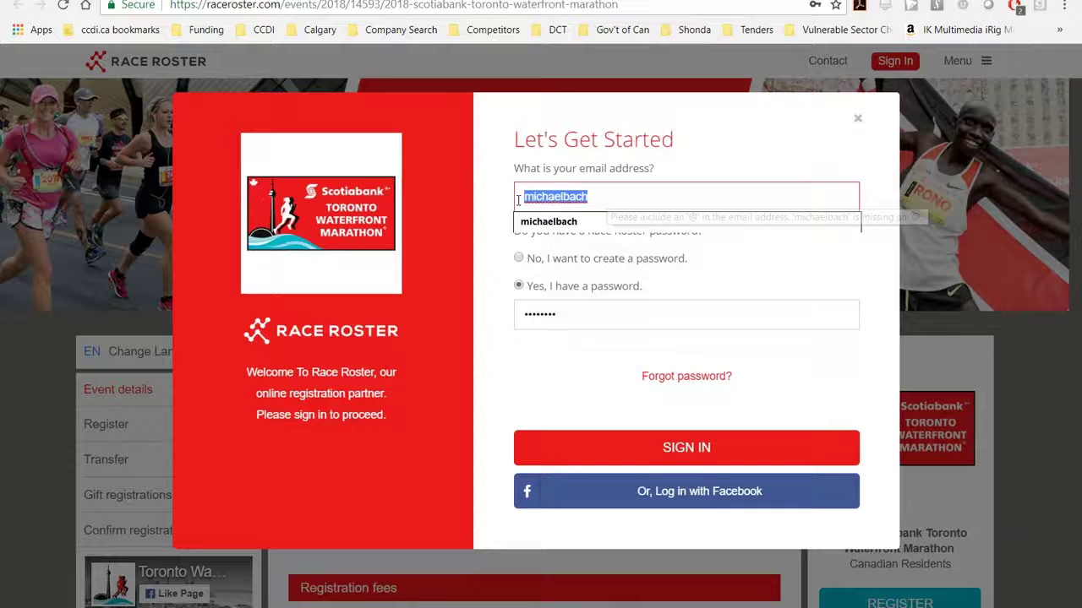
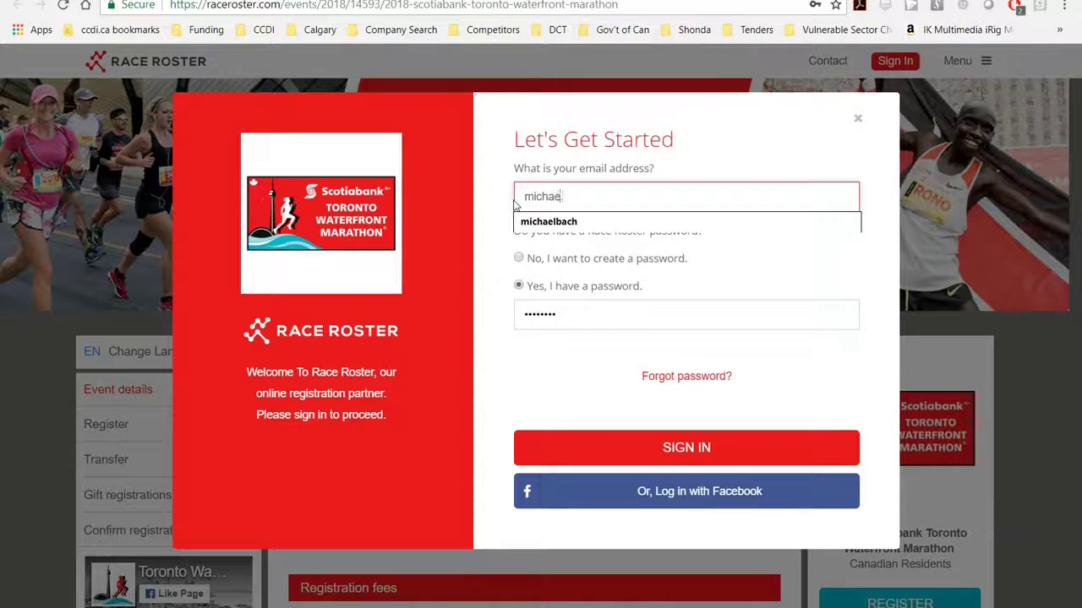
# Choose to create a new password, accept the terms and conditions, and sign up
pyautogui.click(517, 258)
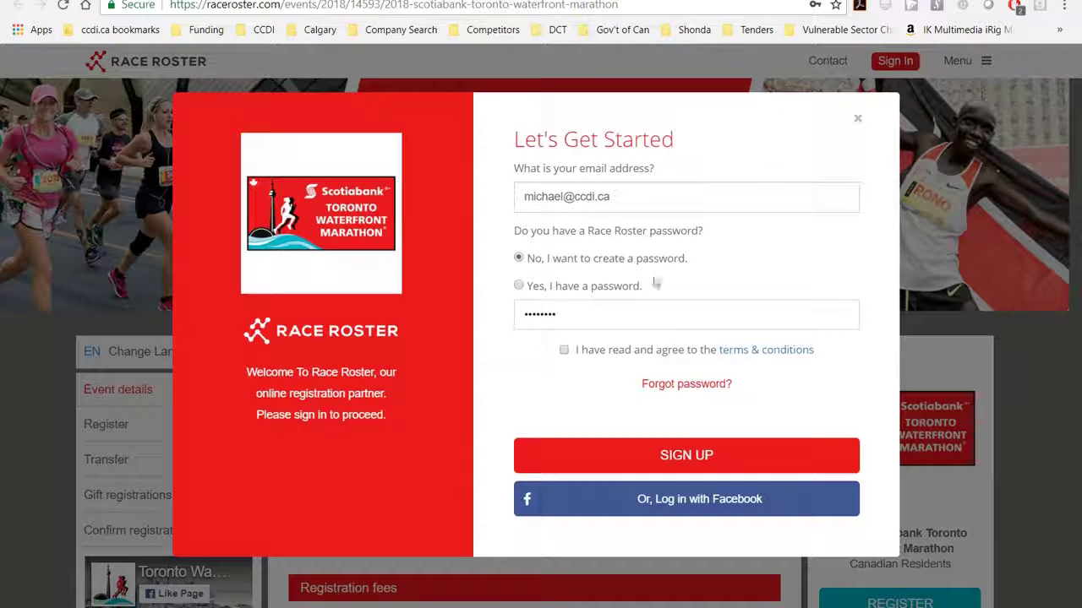
pyautogui.click(563, 350)
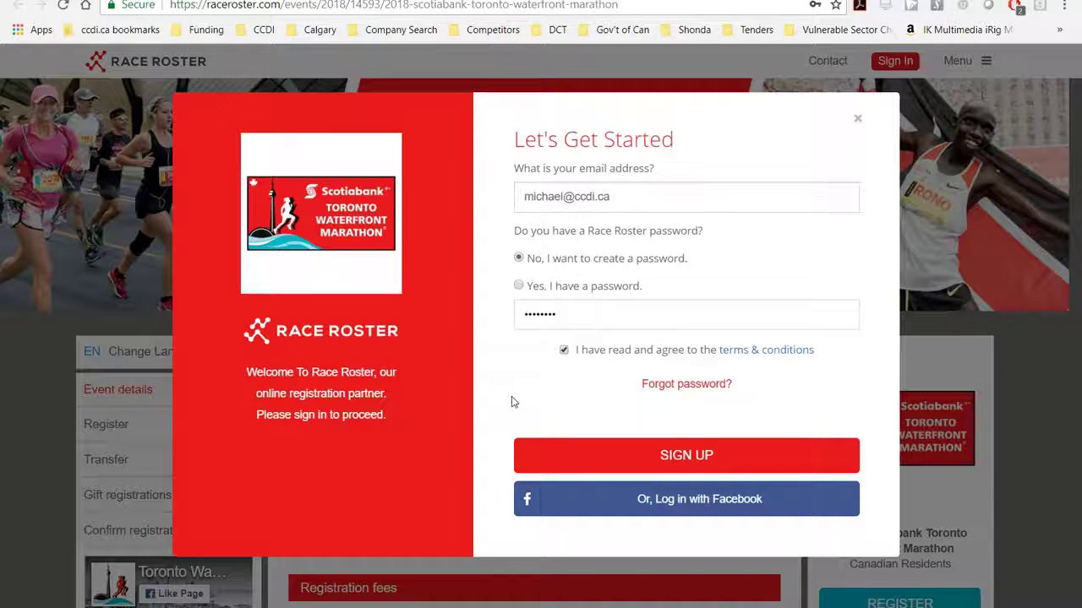
pyautogui.click(609, 459)
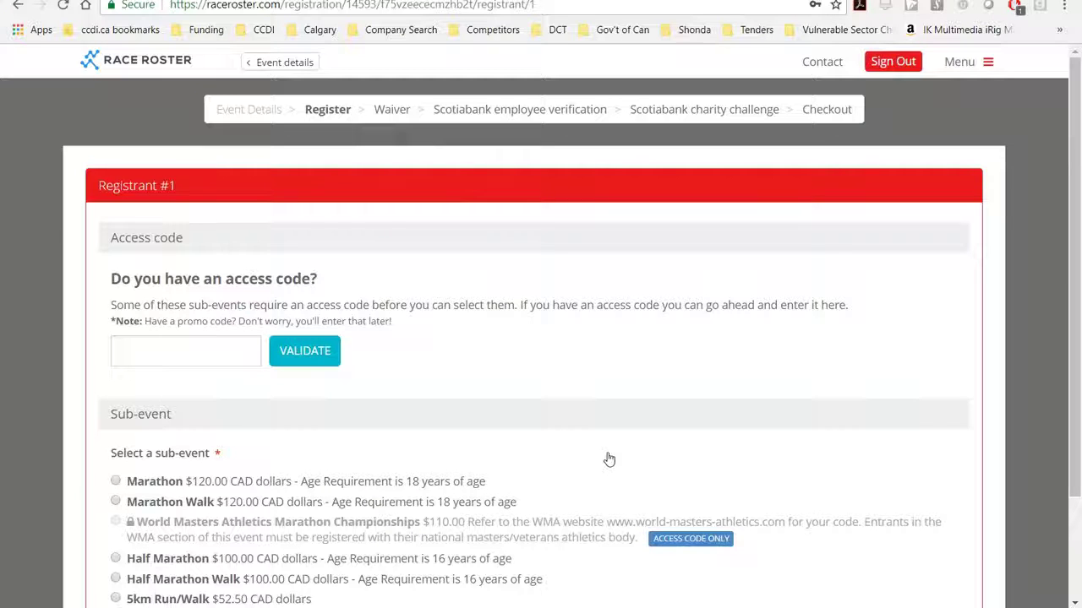
# Pick the 5km Run/Walk ($52.50 CAD) option from the sub-event list
pyautogui.scroll(-1, 609, 459)
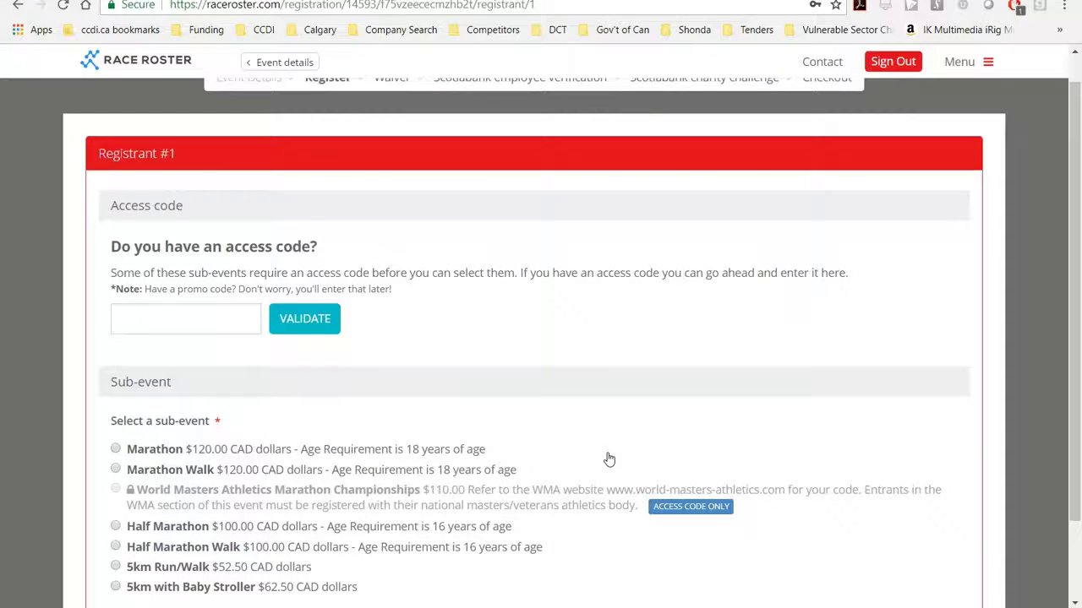
pyautogui.scroll(-2, 608, 458)
pyautogui.scroll(-1, 609, 459)
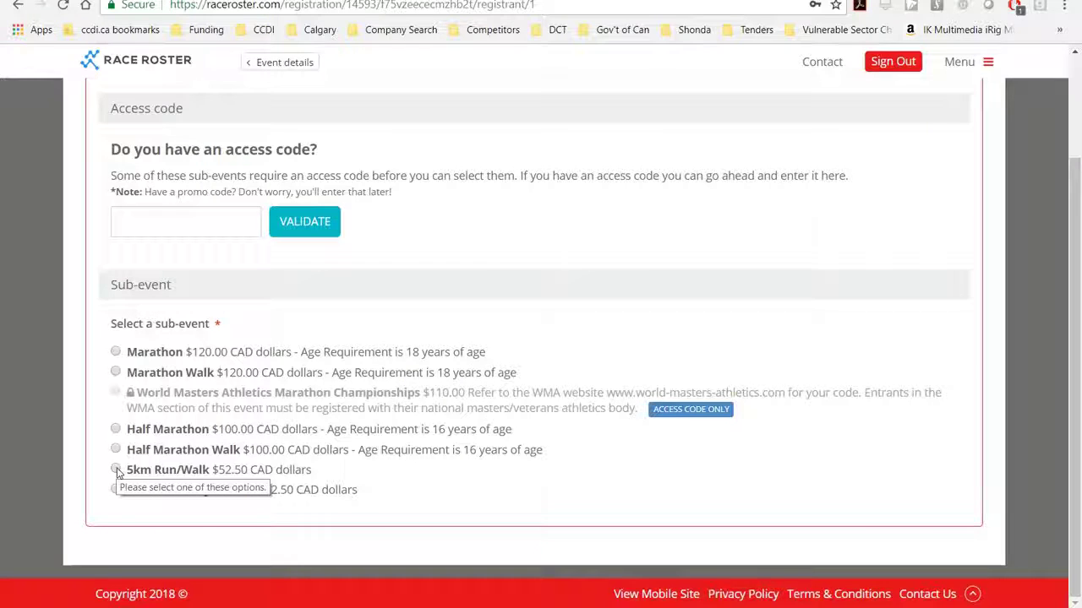
pyautogui.click(116, 470)
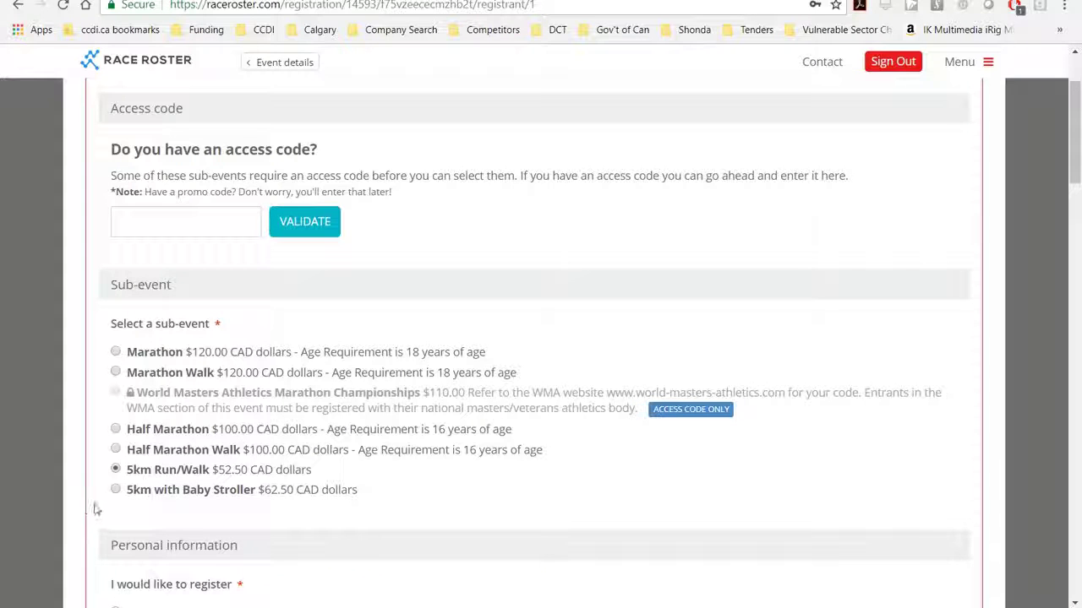
pyautogui.scroll(-3, 95, 509)
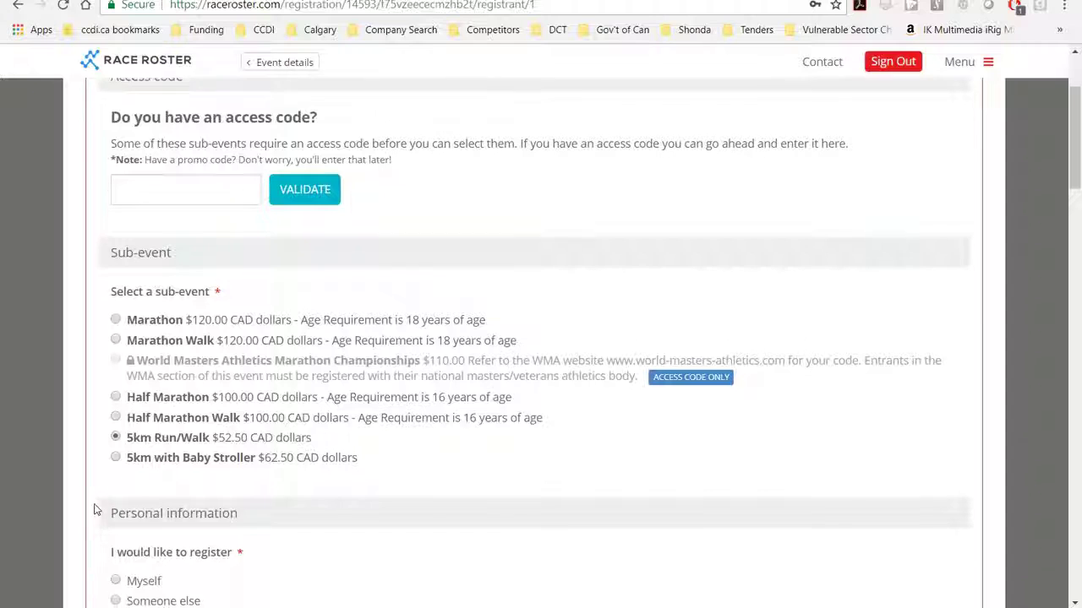
pyautogui.scroll(-1, 95, 510)
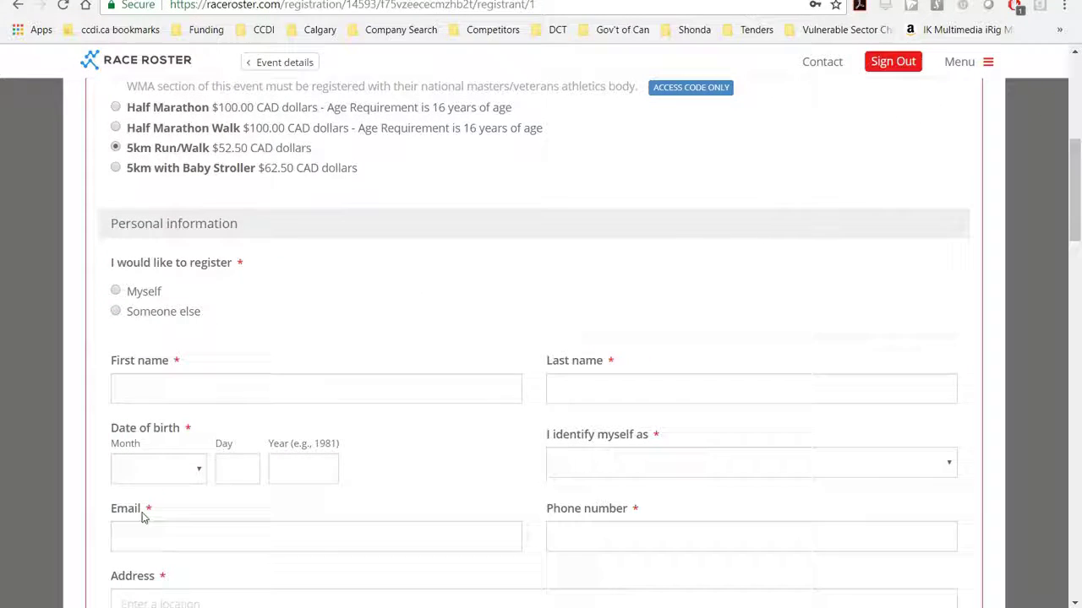
# Register as Myself and autofill the name and phone from a saved profile
pyautogui.click(117, 291)
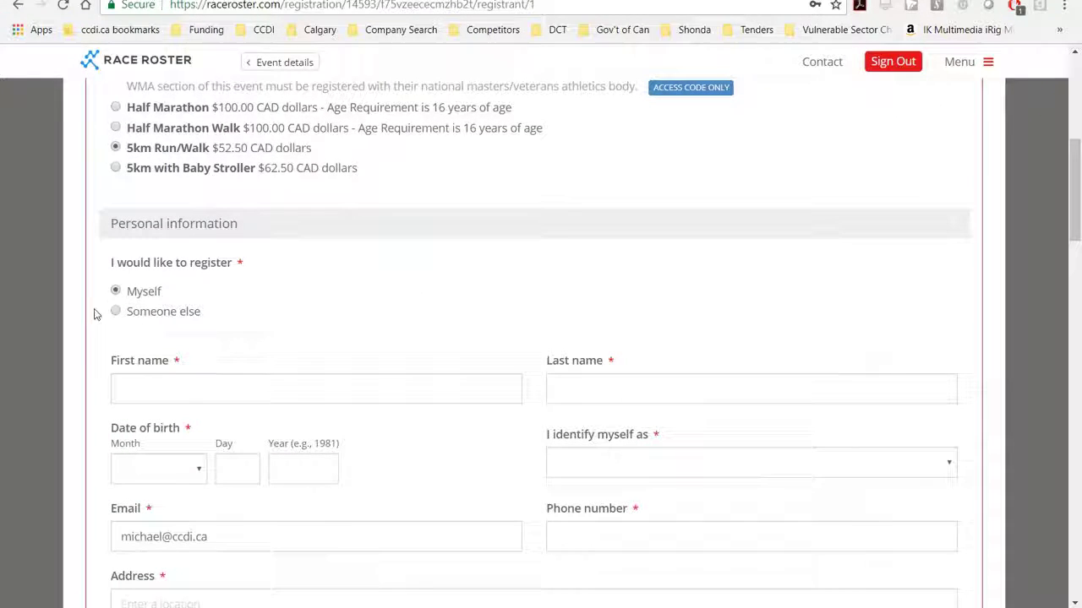
pyautogui.click(147, 394)
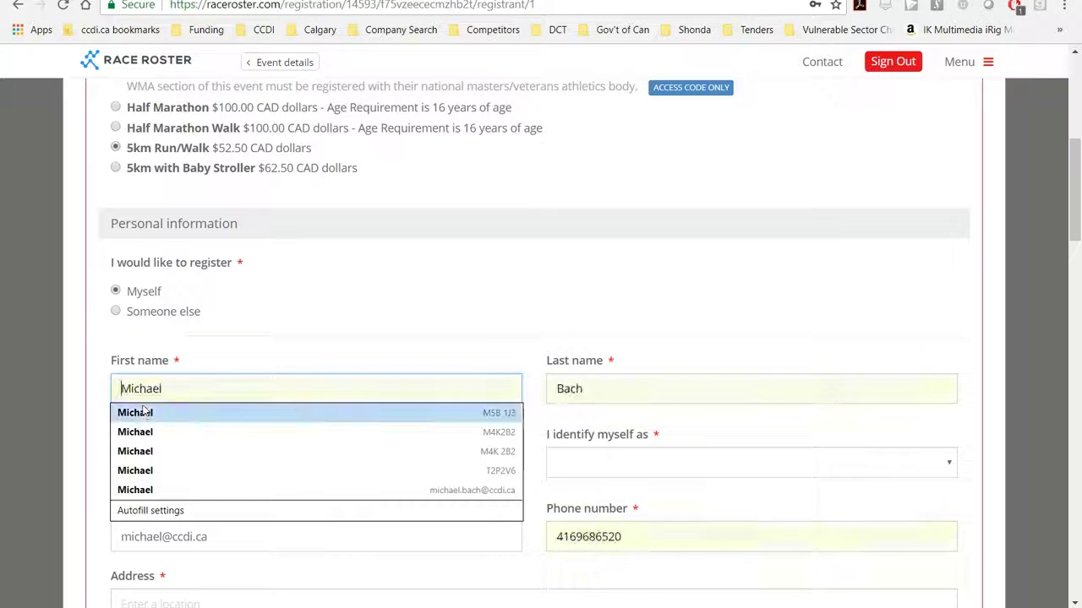
pyautogui.click(146, 412)
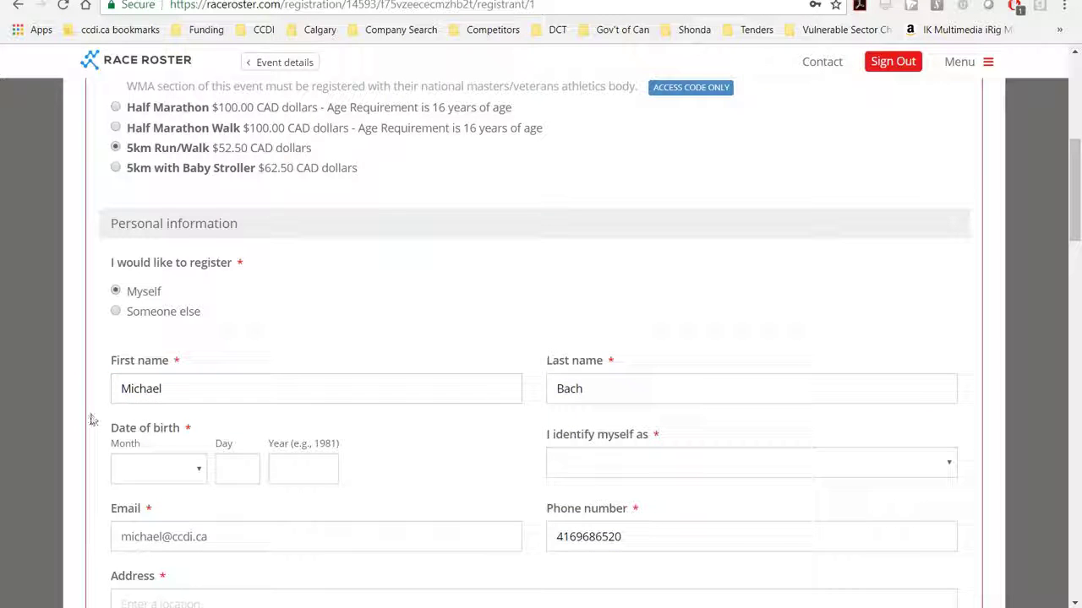
# Set the birth month to February and identity to Male (including Cis/Trans)
pyautogui.click(201, 476)
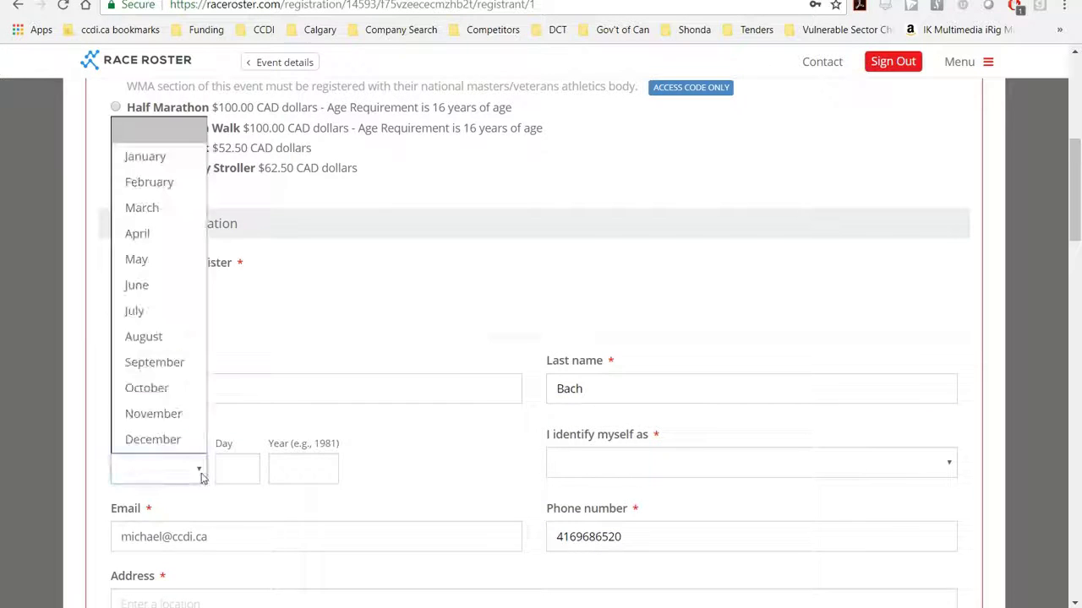
pyautogui.click(149, 181)
pyautogui.press('Tab')
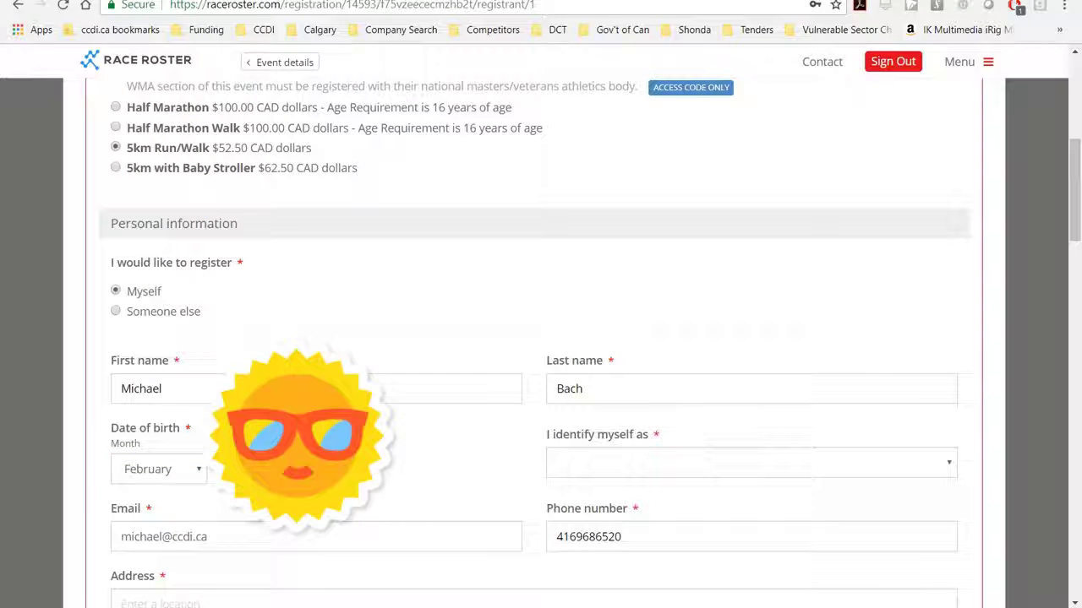
pyautogui.press('Tab')
pyautogui.press('Down')
pyautogui.press('Down')
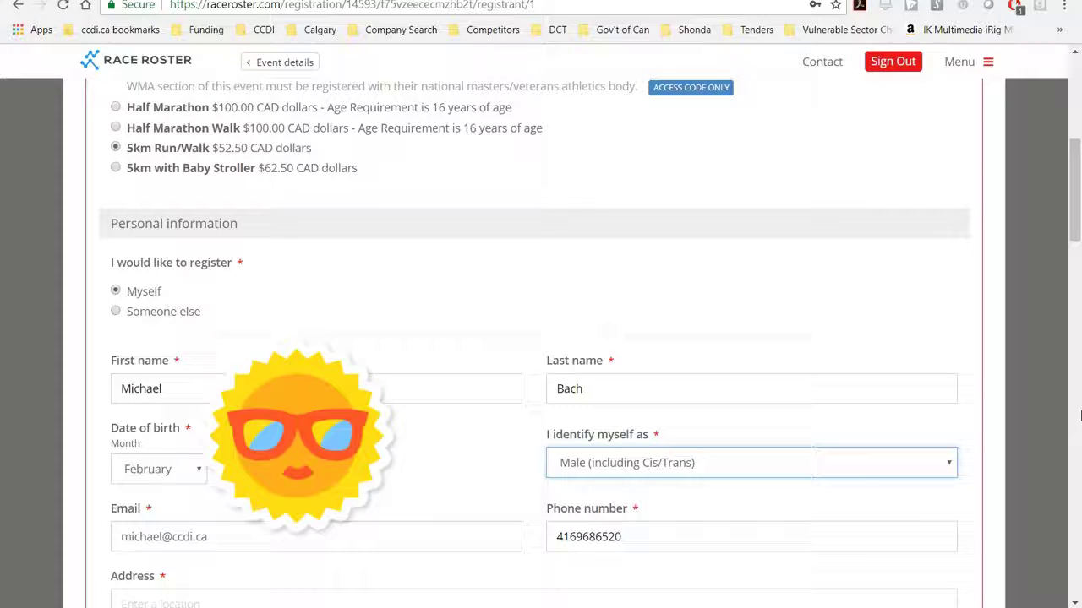
pyautogui.click(952, 466)
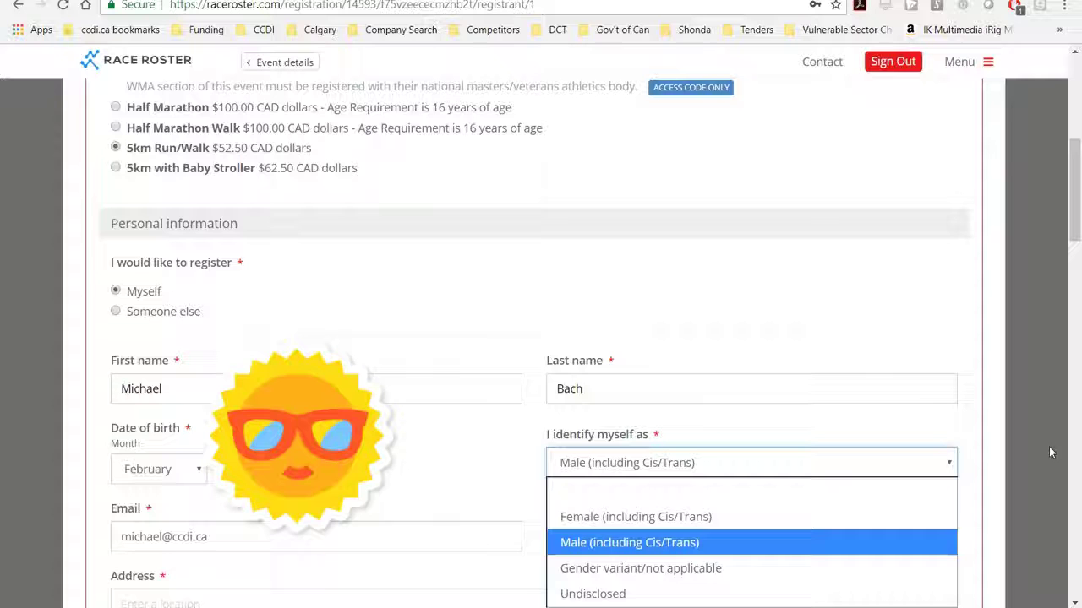
pyautogui.click(1077, 211)
pyautogui.moveTo(1076, 211); pyautogui.dragTo(1077, 266)
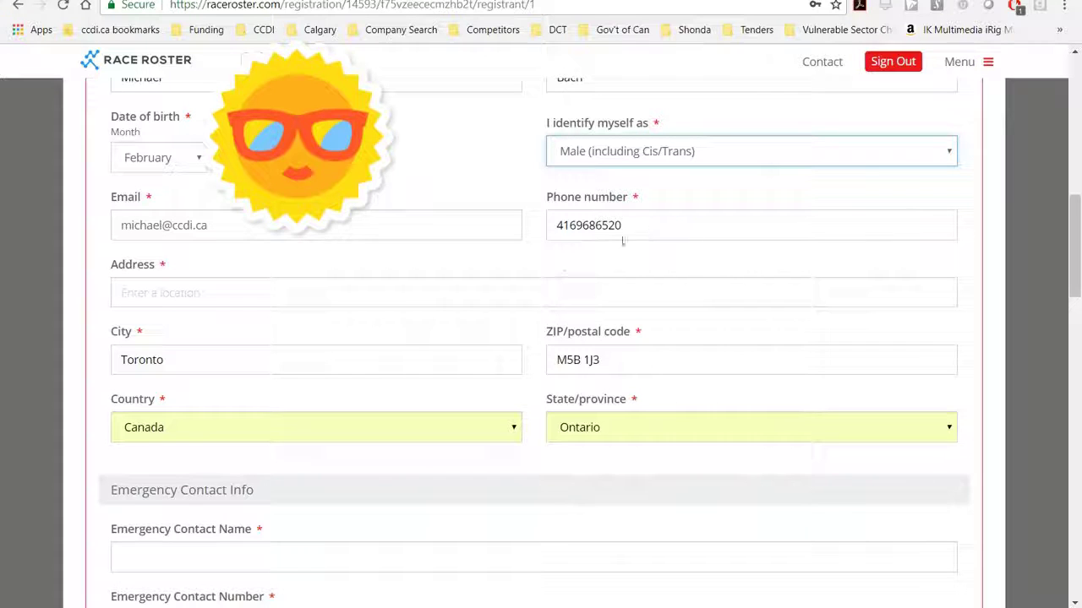
# Fill the street address from a saved entry and matching suggestion, then scroll to Emergency Contact Info
pyautogui.click(255, 299)
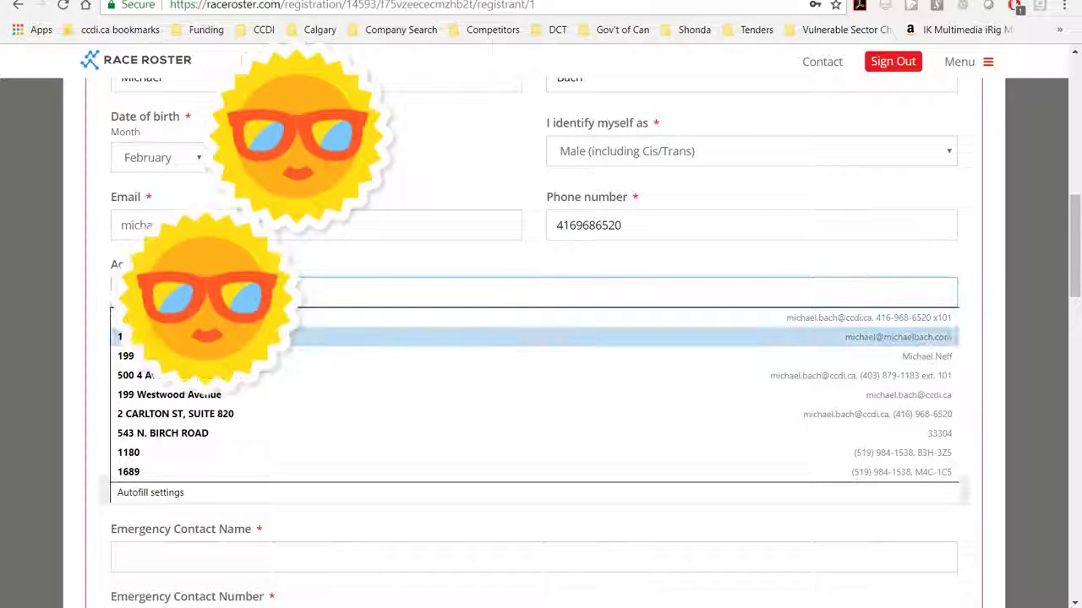
pyautogui.click(212, 337)
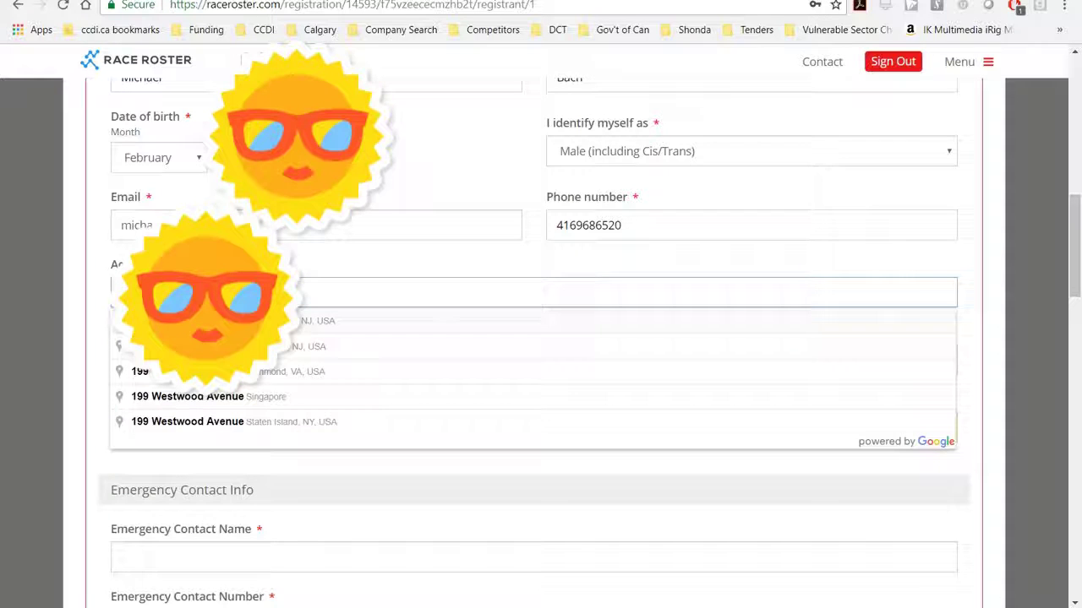
pyautogui.click(54, 326)
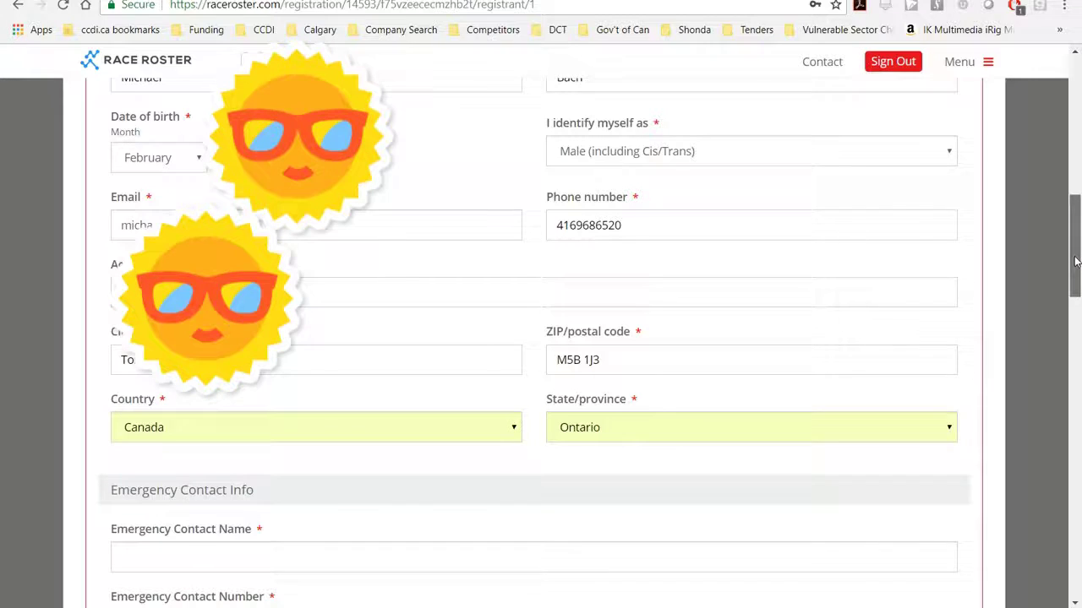
pyautogui.moveTo(1075, 245); pyautogui.dragTo(1075, 250)
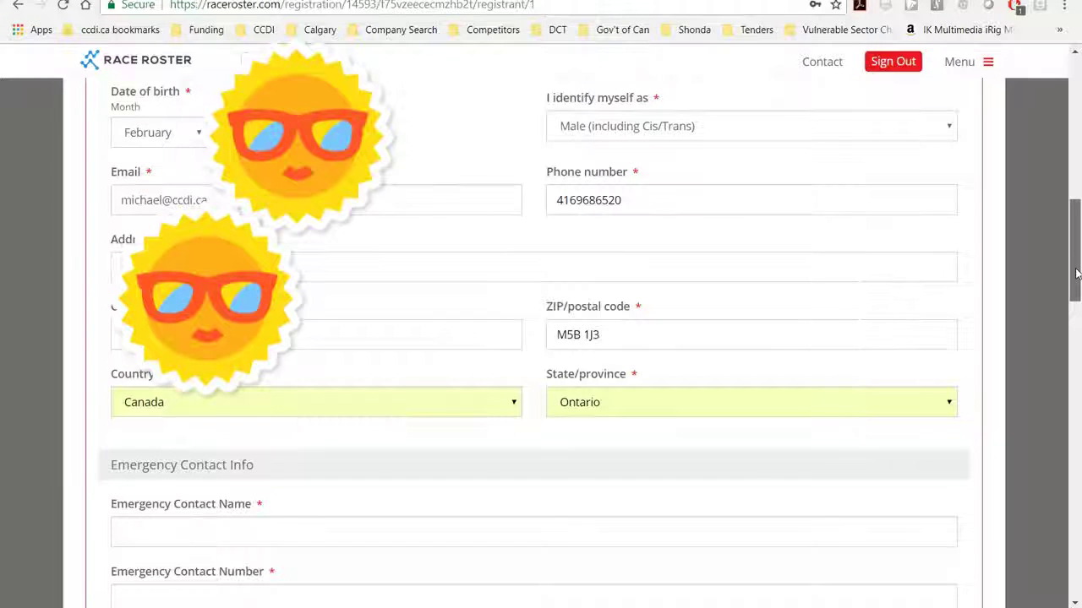
pyautogui.scroll(-2, 1076, 305)
pyautogui.scroll(-2, 1076, 306)
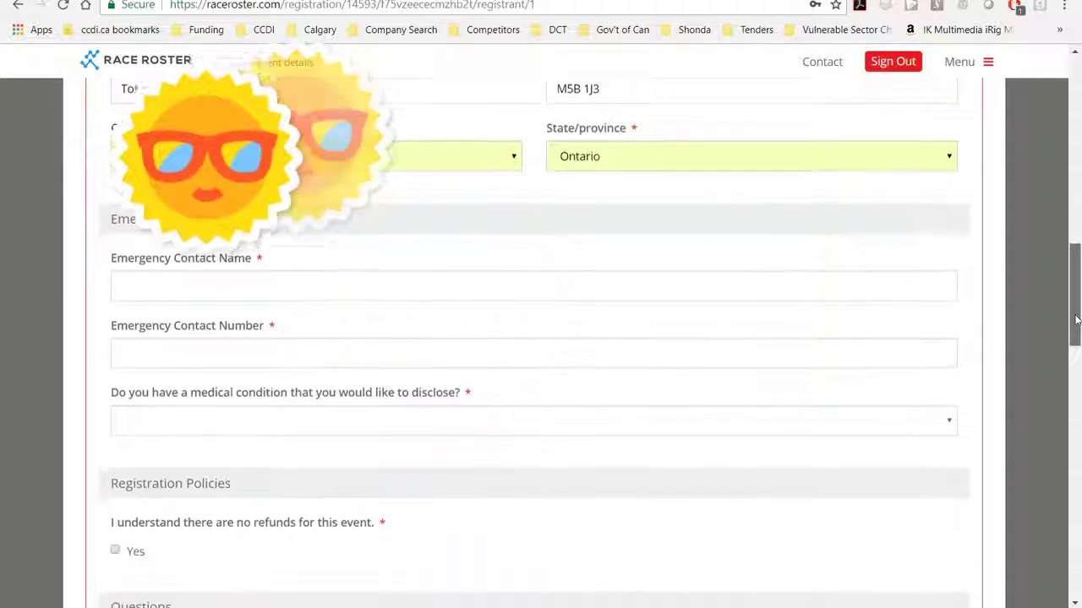
# Enter the emergency contact's name
pyautogui.click(224, 213)
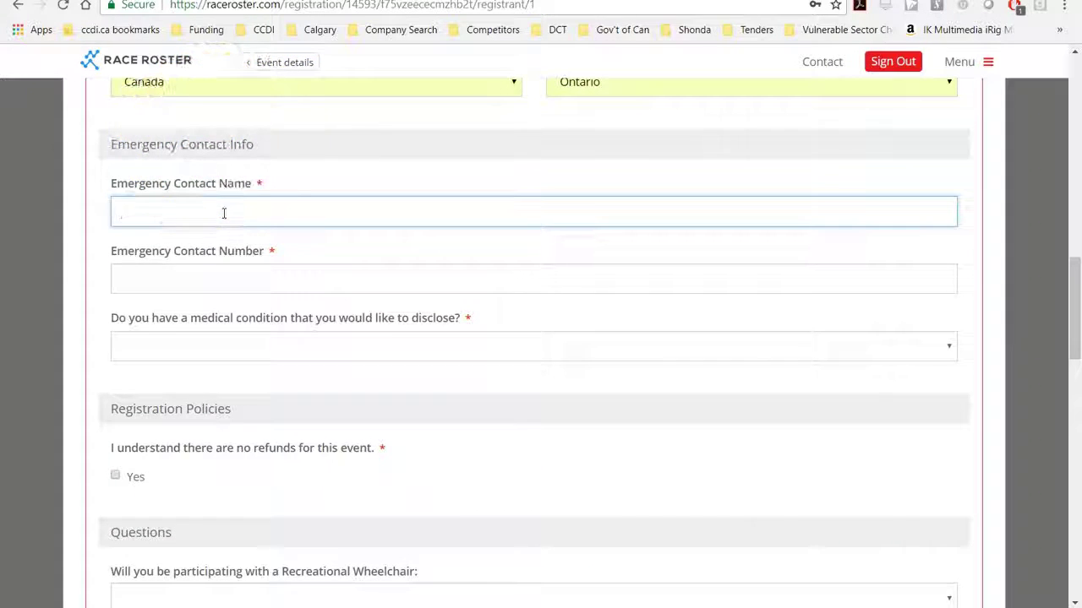
pyautogui.press('Tab')
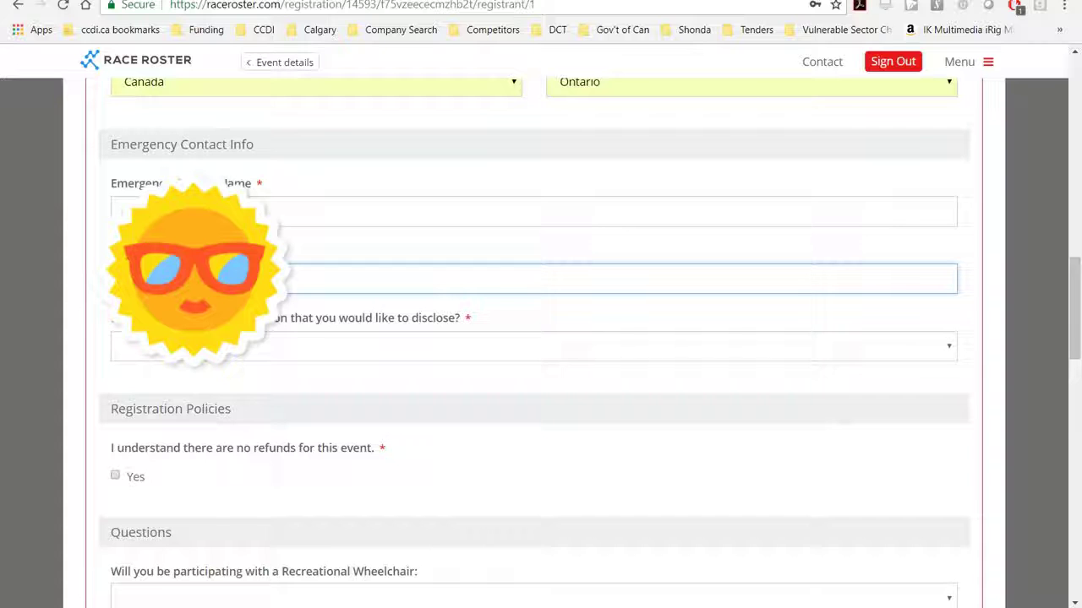
pyautogui.moveTo(1075, 351); pyautogui.dragTo(1075, 370)
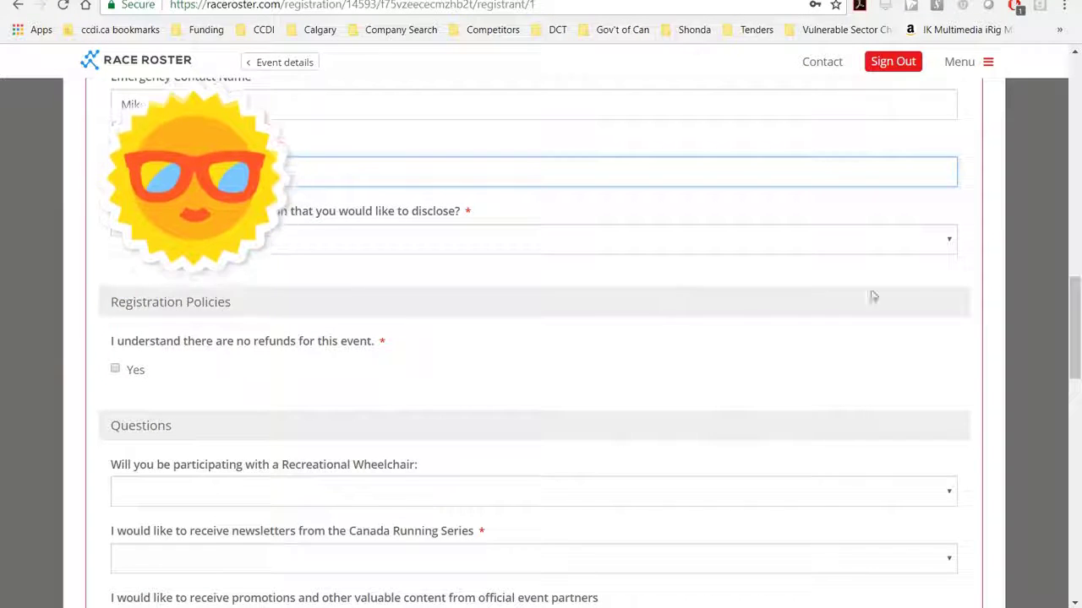
# Answer No to the medical condition question and accept the no-refunds policy
pyautogui.click(946, 240)
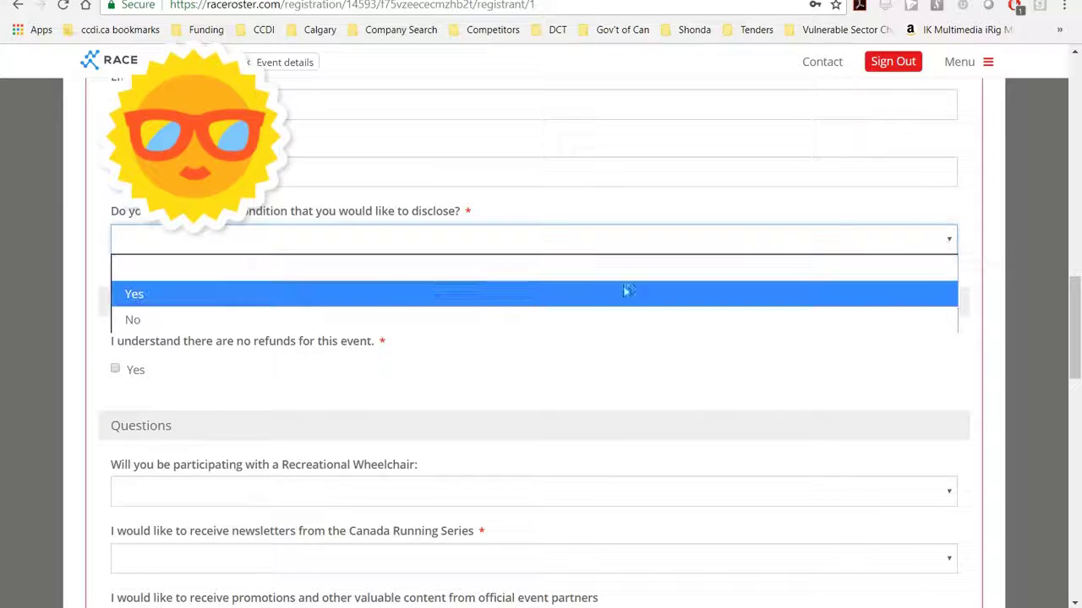
pyautogui.click(344, 319)
pyautogui.click(314, 246)
pyautogui.click(279, 294)
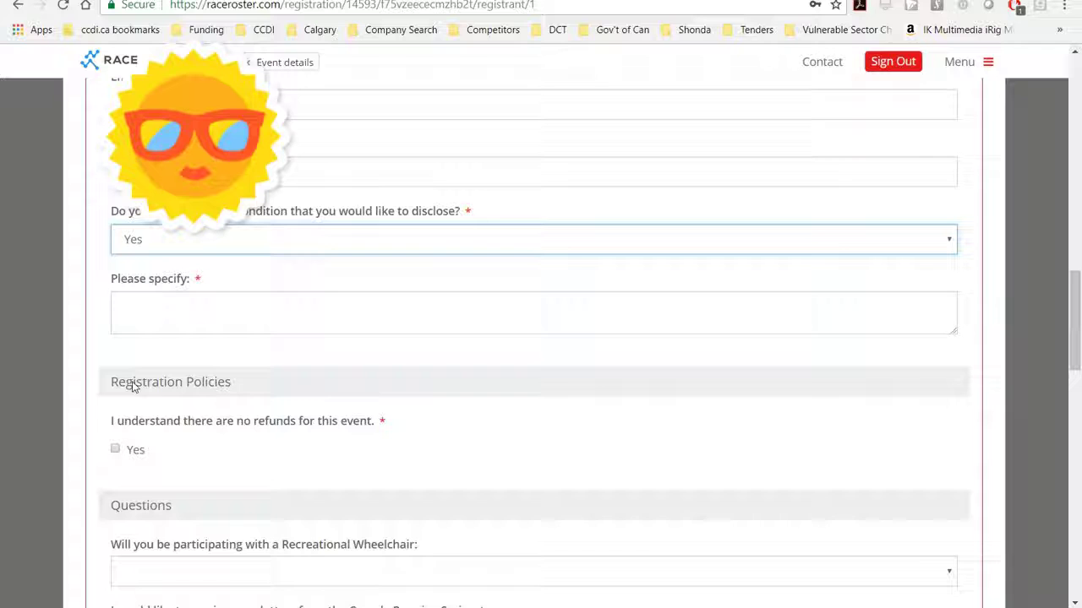
pyautogui.click(205, 244)
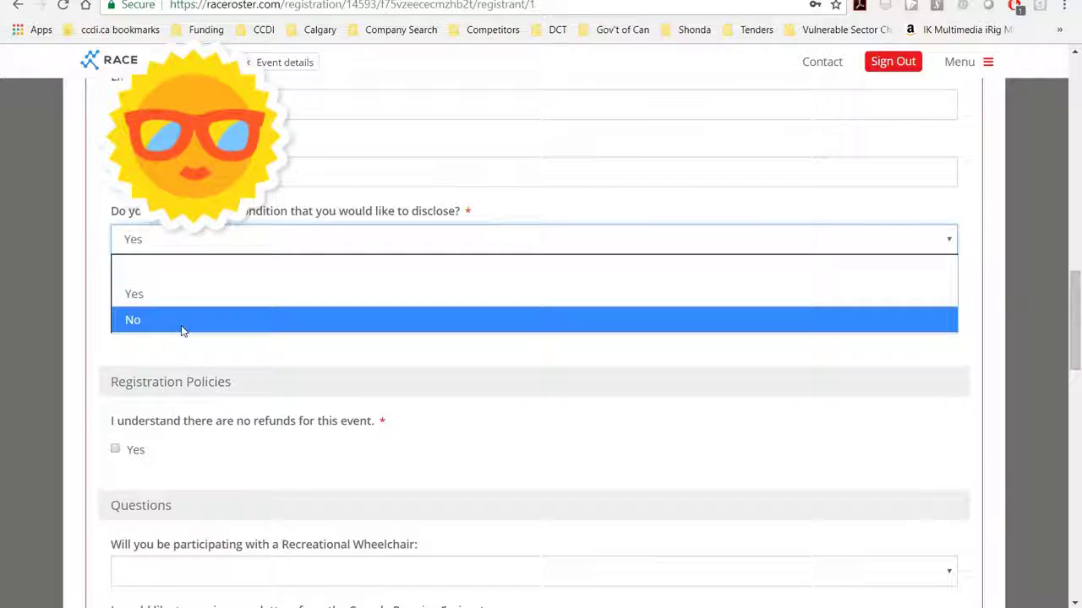
pyautogui.click(182, 327)
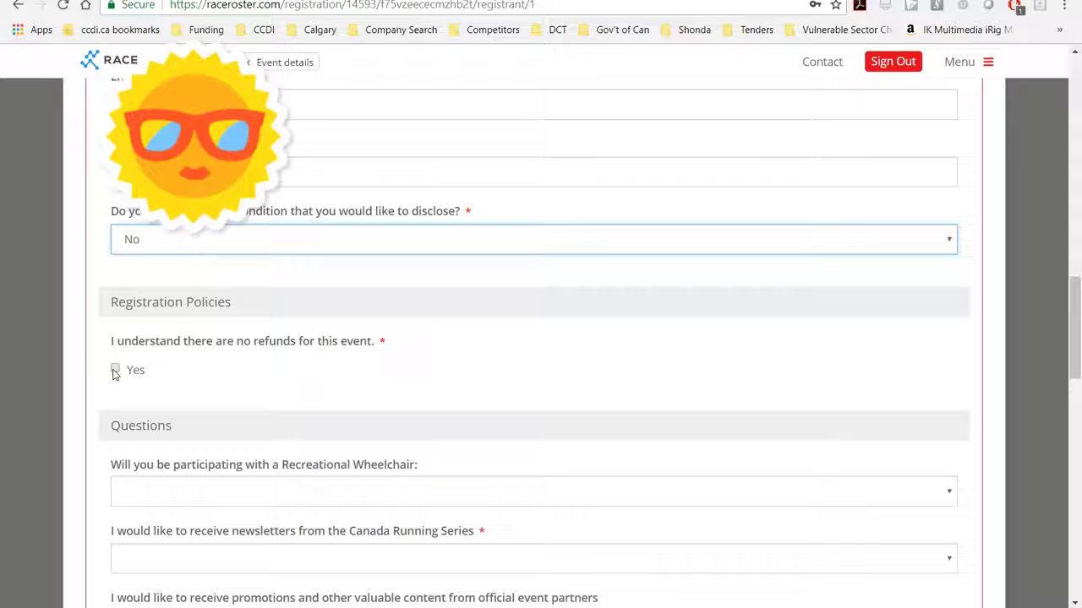
pyautogui.click(114, 370)
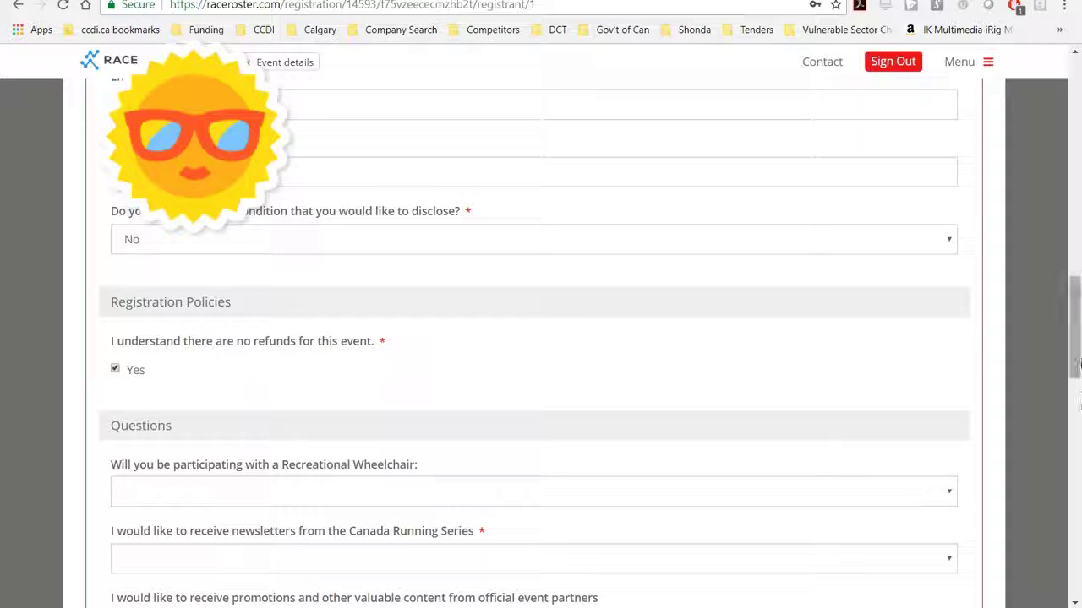
pyautogui.scroll(-4, 1071, 361)
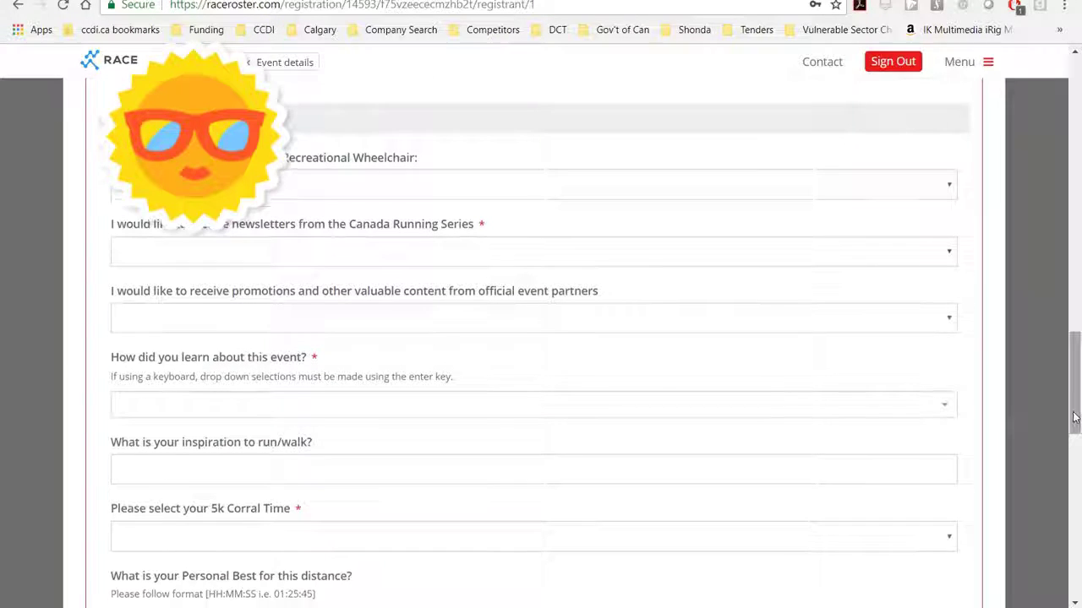
# Answer No to the recreational wheelchair participation question
pyautogui.click(948, 185)
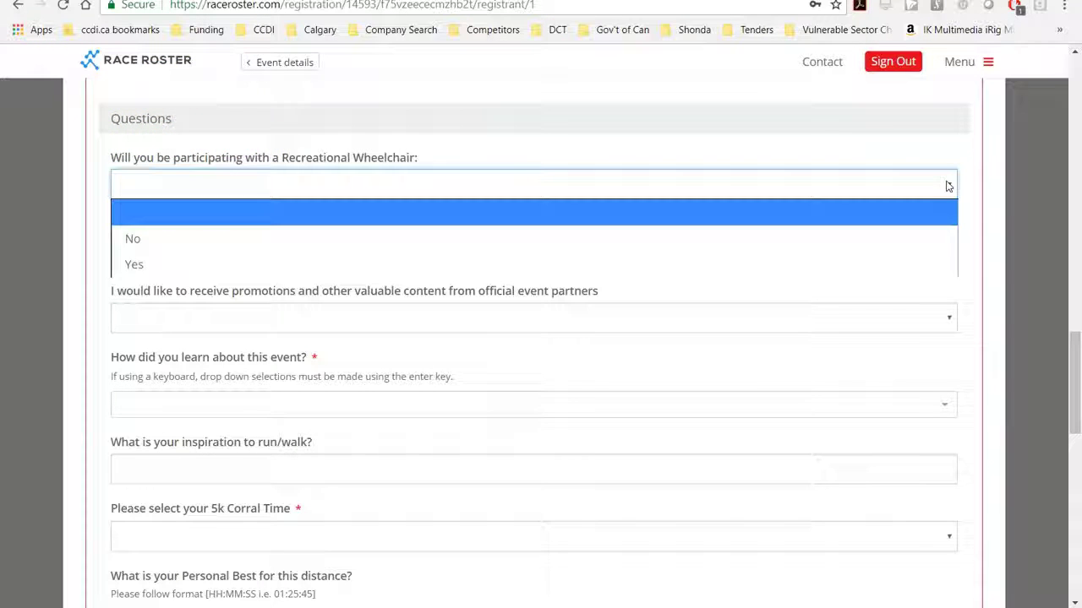
pyautogui.click(516, 265)
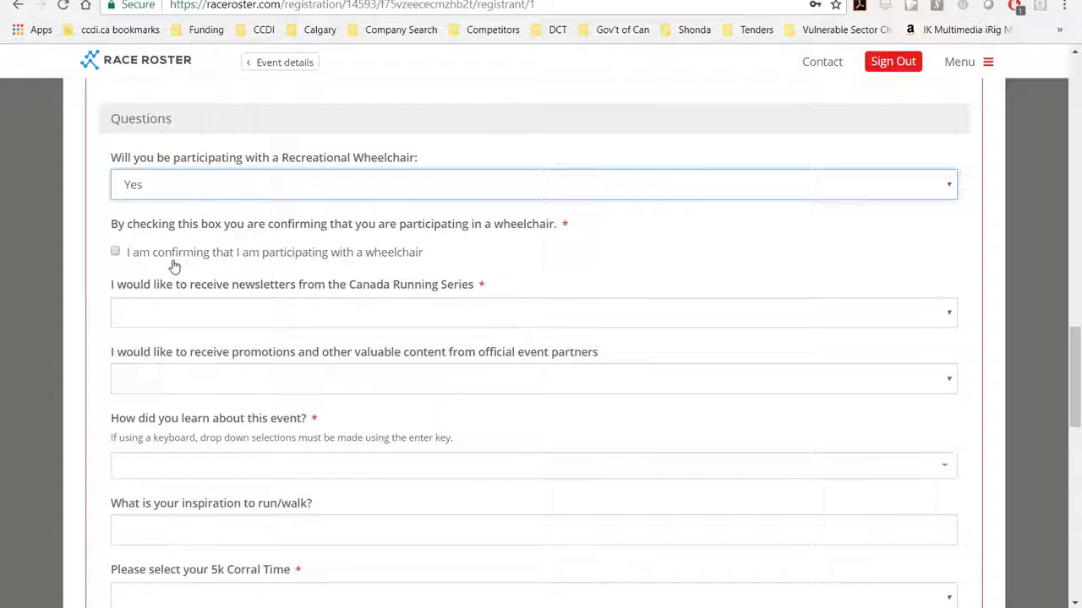
pyautogui.click(530, 189)
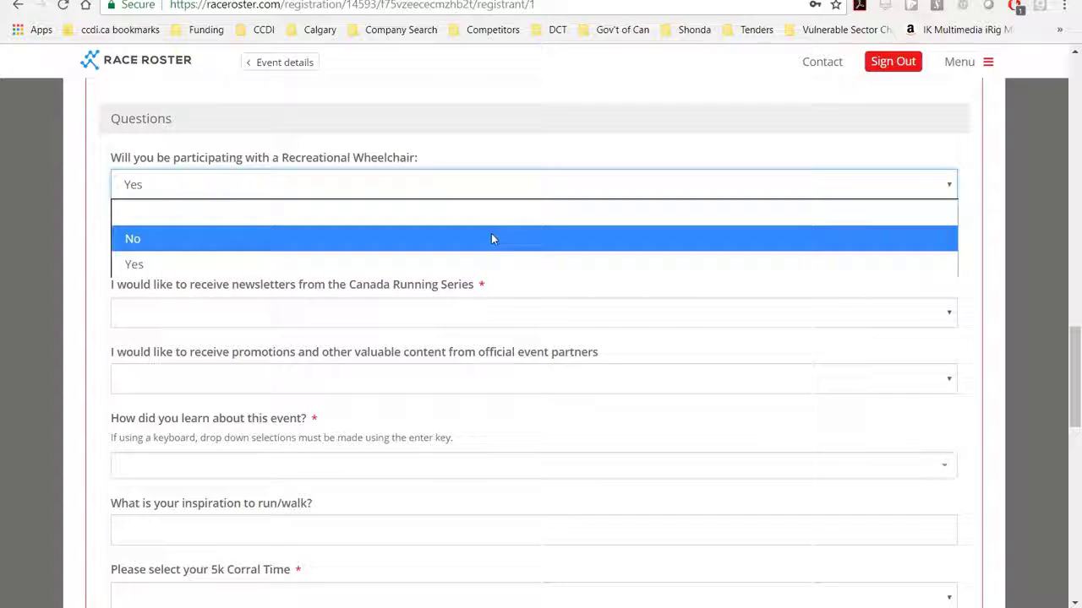
pyautogui.click(493, 238)
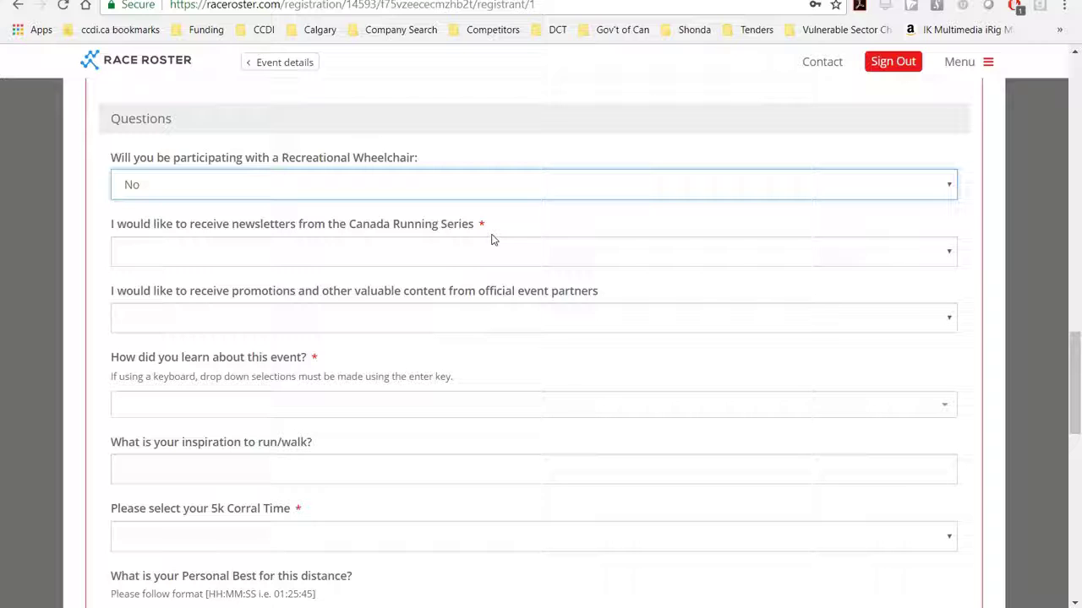
# Decline the Canada Running Series newsletters and event-partner promotions
pyautogui.click(448, 259)
pyautogui.click(431, 331)
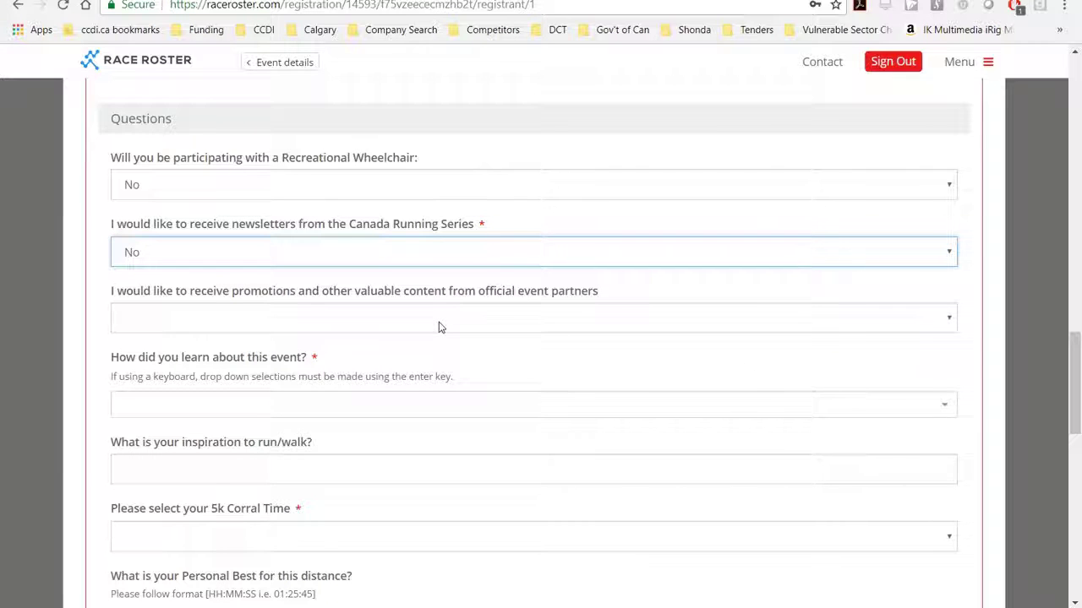
pyautogui.click(438, 324)
pyautogui.click(433, 398)
pyautogui.moveTo(1073, 338); pyautogui.dragTo(1073, 372)
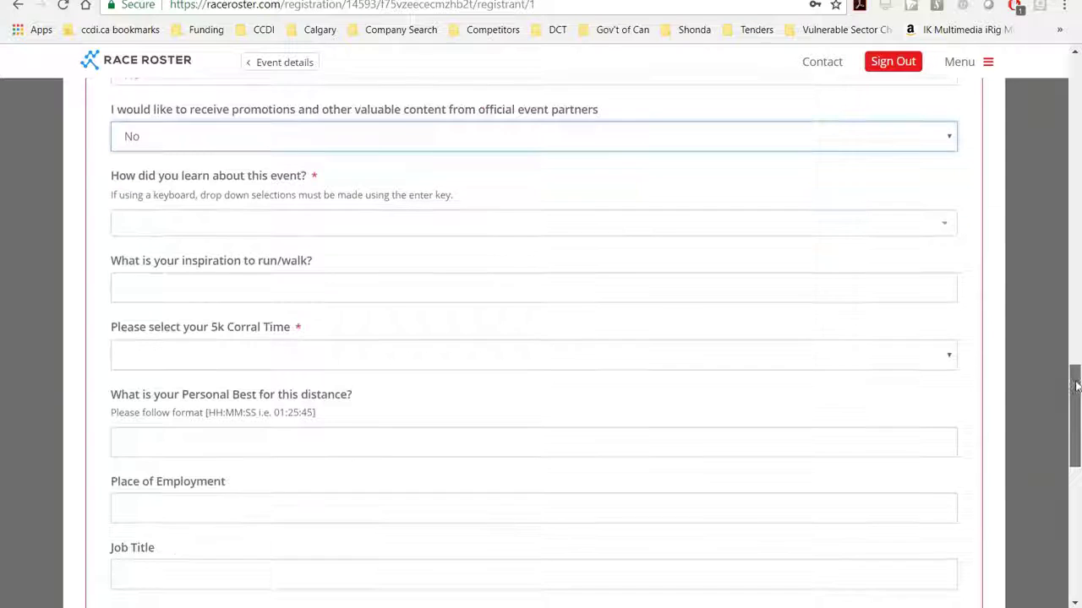
# Choose Affiliated Charity and specify 'Canadian Centre for Diversity and Inclusion'
pyautogui.click(275, 232)
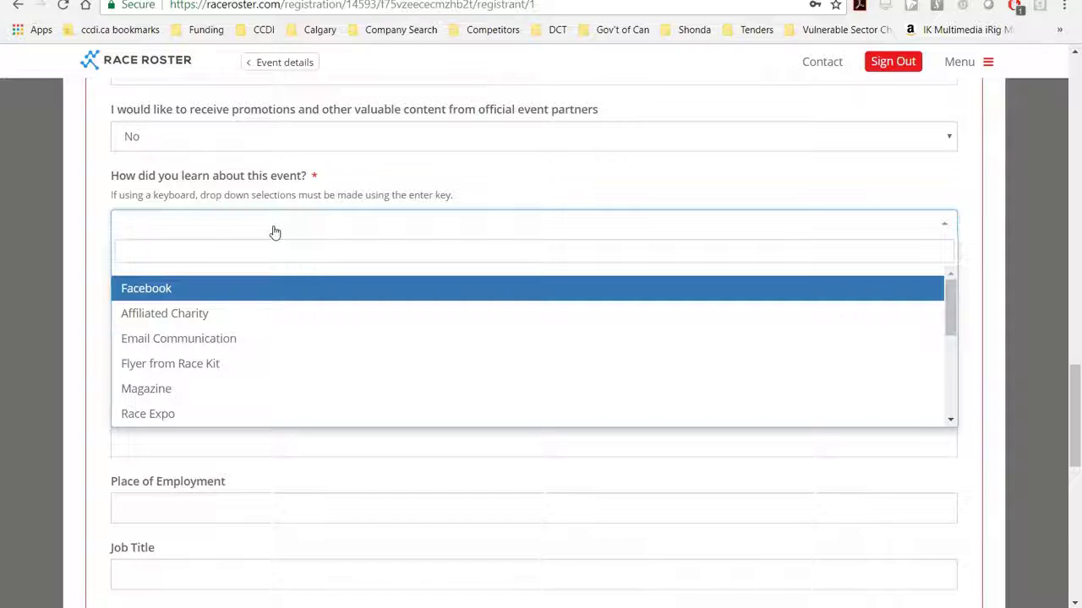
pyautogui.click(263, 314)
pyautogui.click(222, 299)
pyautogui.write('Canadian Cen')
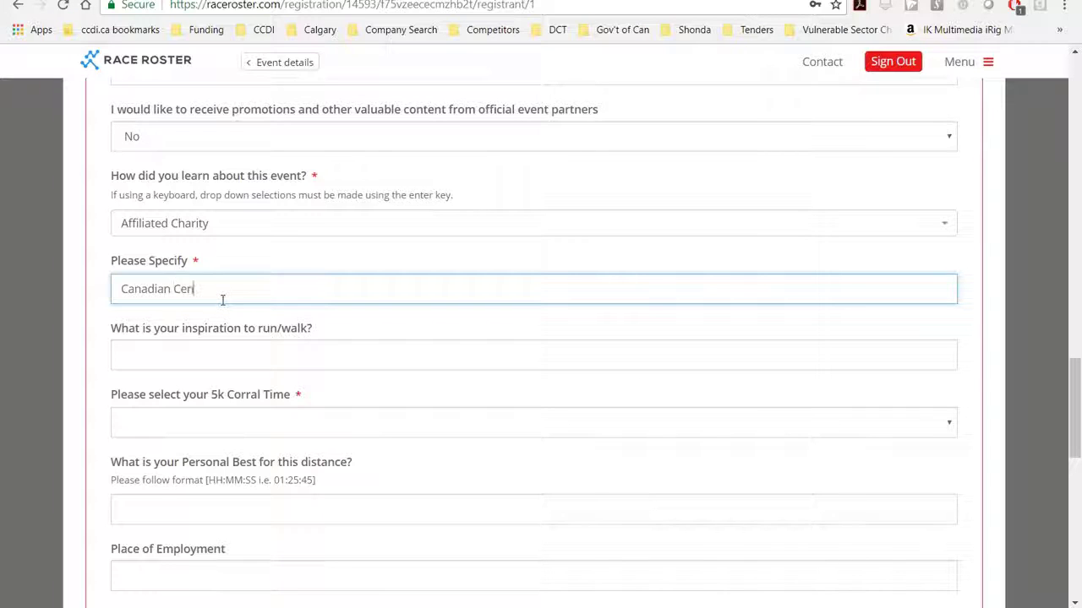
pyautogui.write('tre for Diversity and Inclusion')
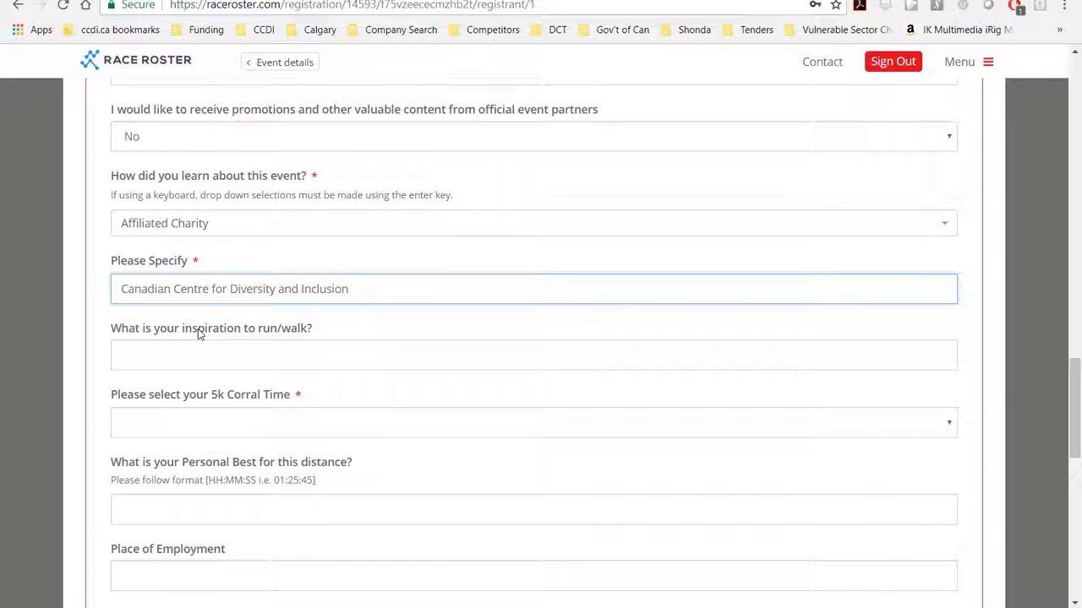
pyautogui.doubleClick(297, 394)
pyautogui.click(219, 349)
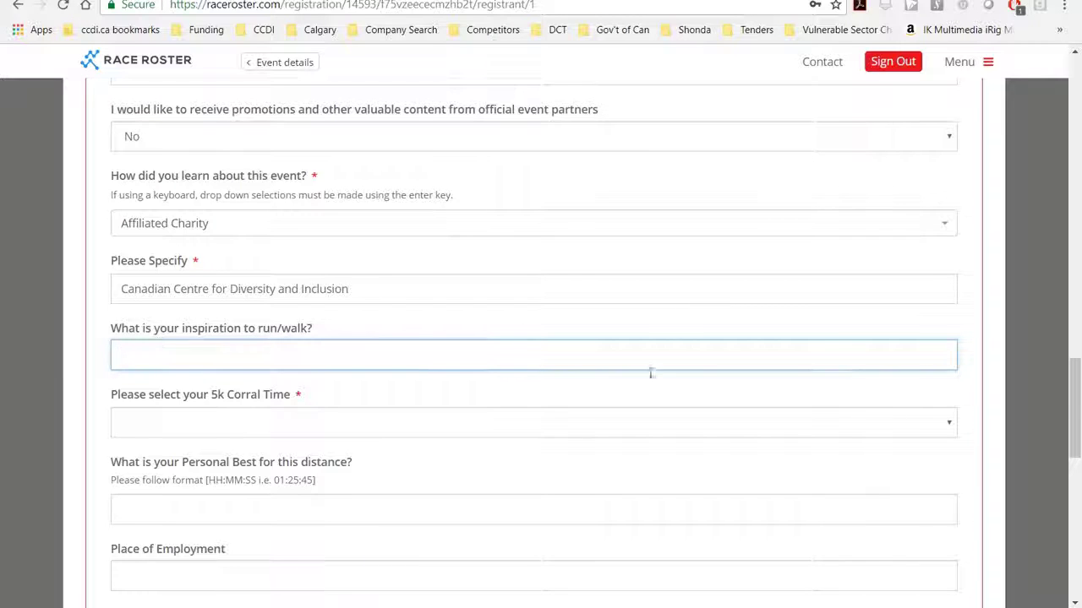
pyautogui.moveTo(1078, 408); pyautogui.dragTo(1077, 439)
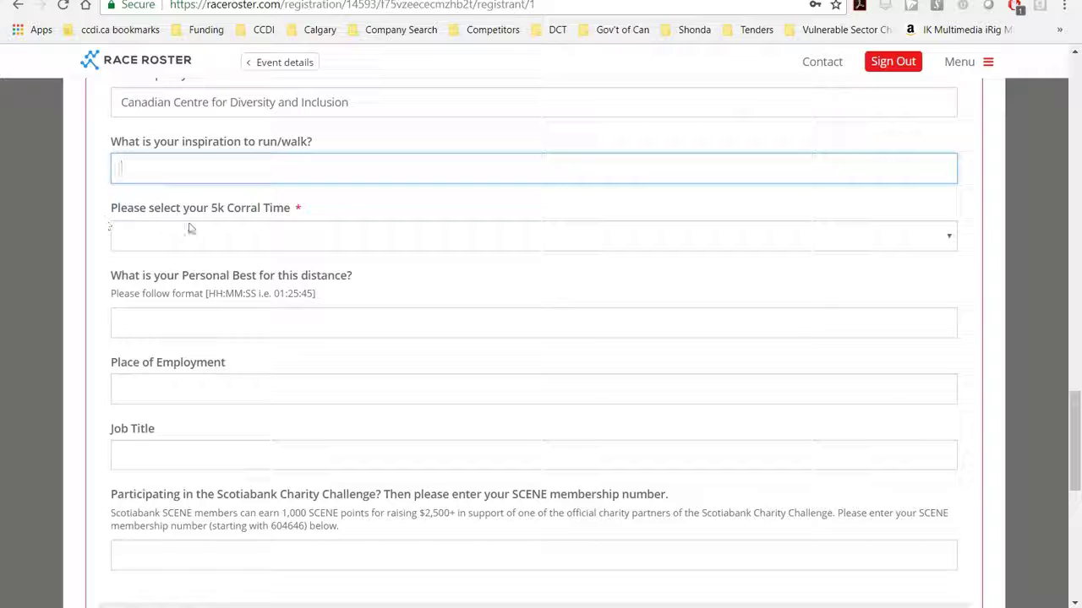
# Pick BLUE 45 mins as the 5k corral time and scroll past the SCENE membership field
pyautogui.click(362, 245)
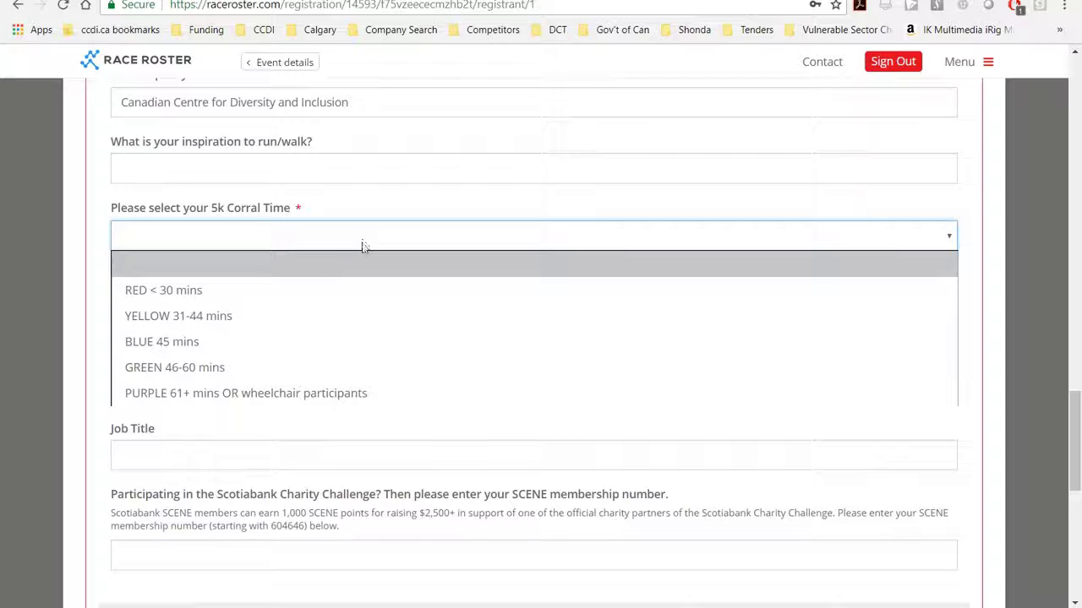
pyautogui.click(293, 342)
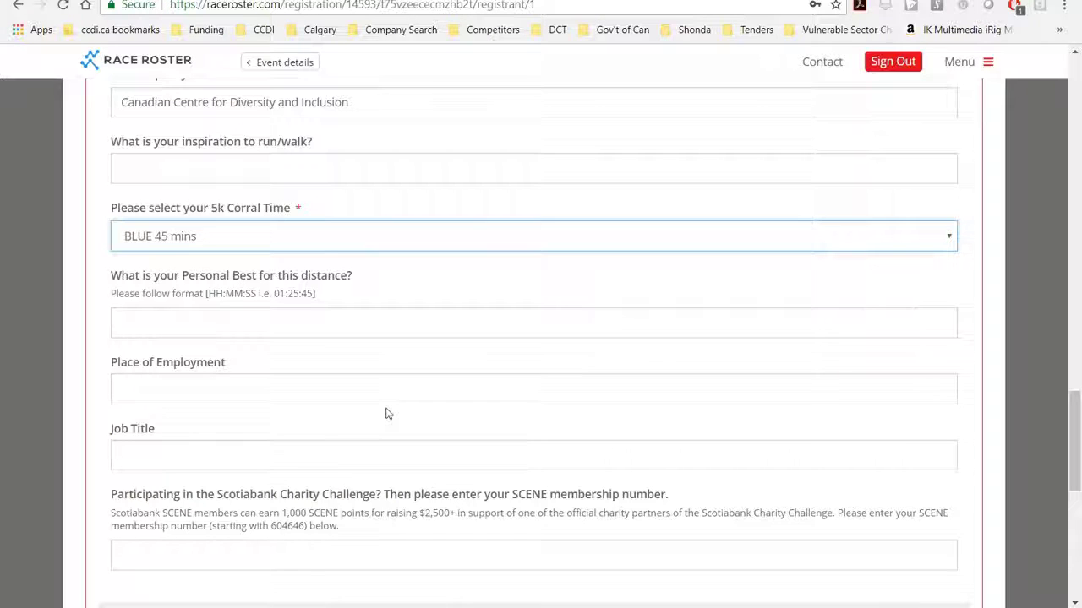
pyautogui.moveTo(1077, 449); pyautogui.dragTo(1077, 490)
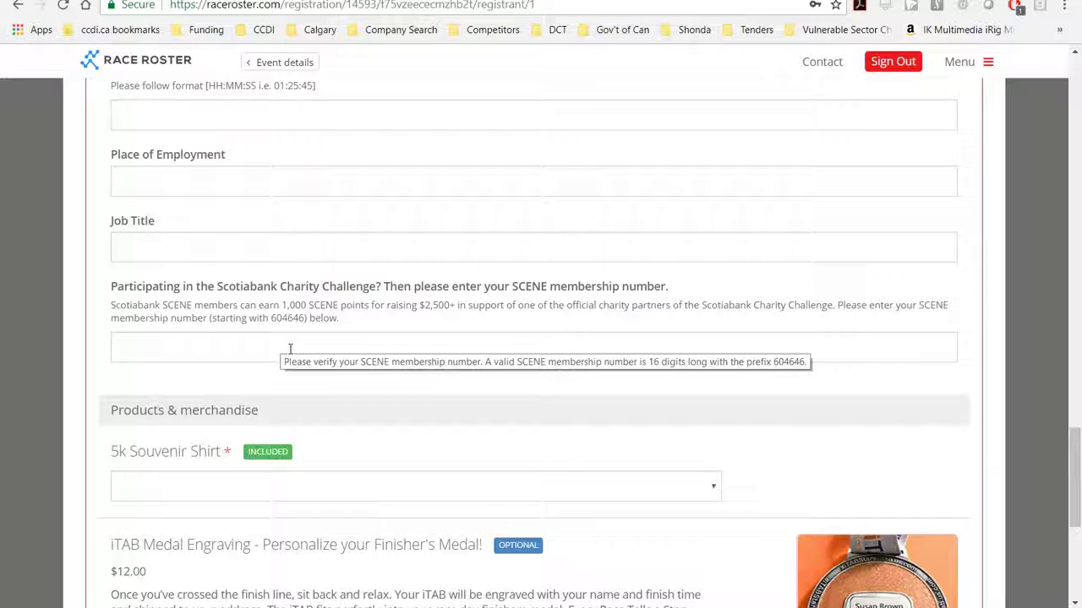
pyautogui.click(290, 348)
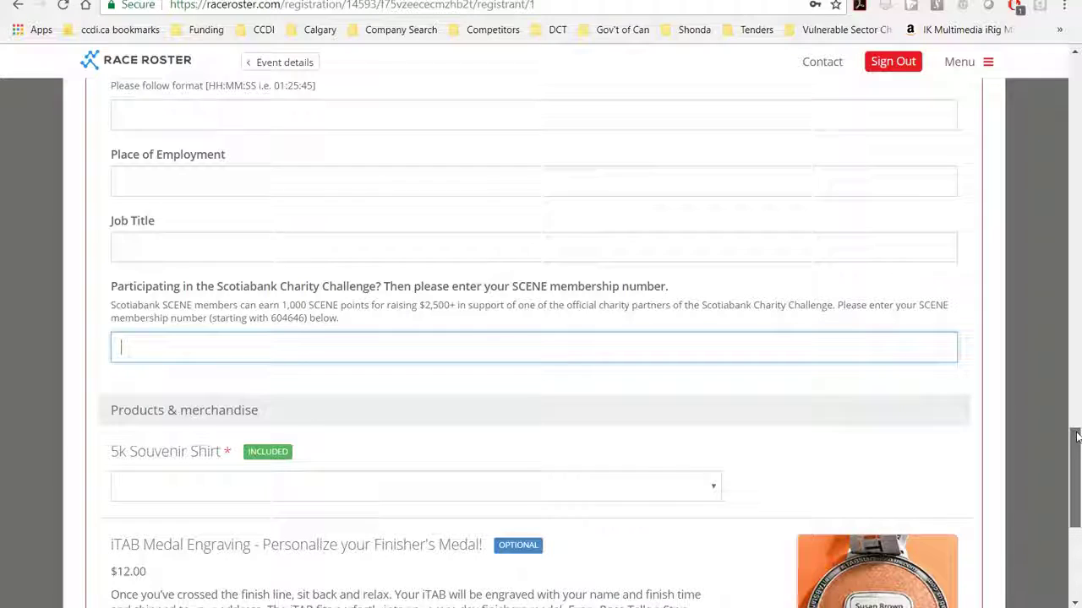
pyautogui.moveTo(1077, 436); pyautogui.dragTo(1077, 457)
pyautogui.scroll(-2, 1065, 463)
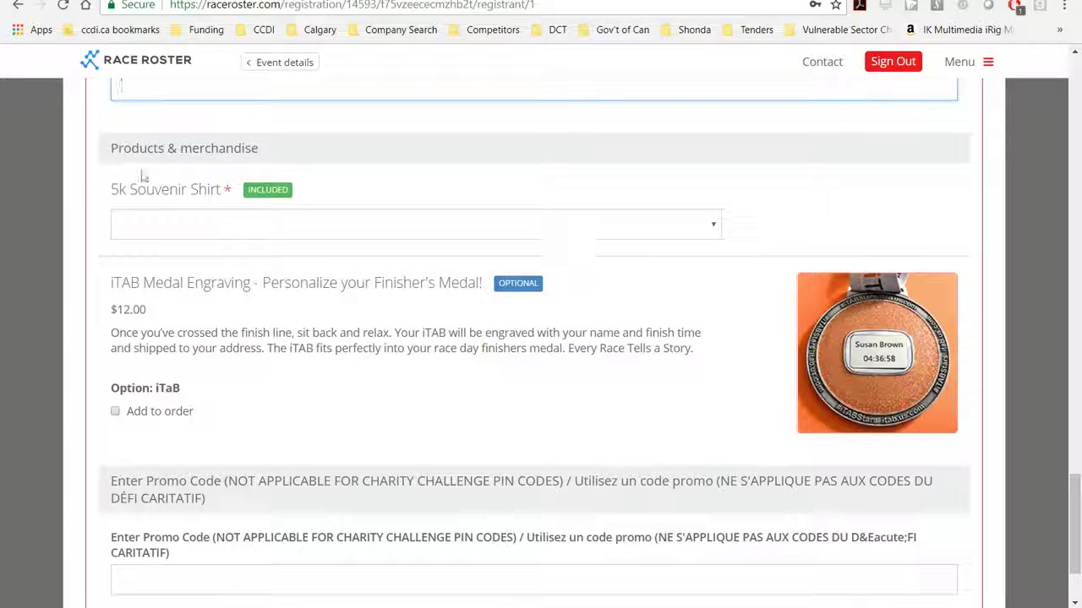
# Choose Men L for the 5k Souvenir Shirt and continue through to the Waiver step
pyautogui.click(714, 228)
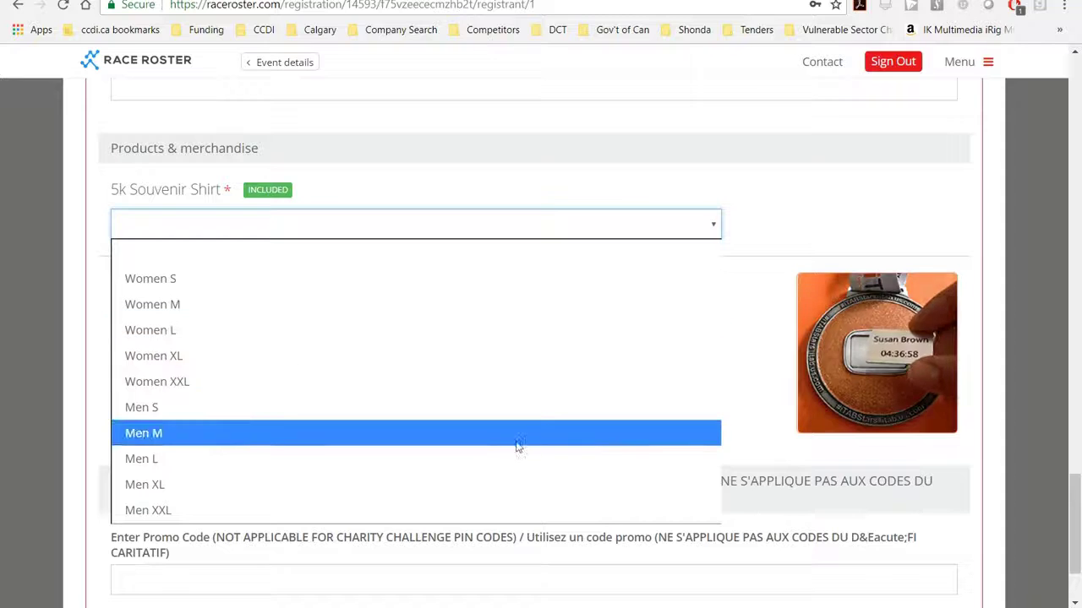
pyautogui.click(517, 458)
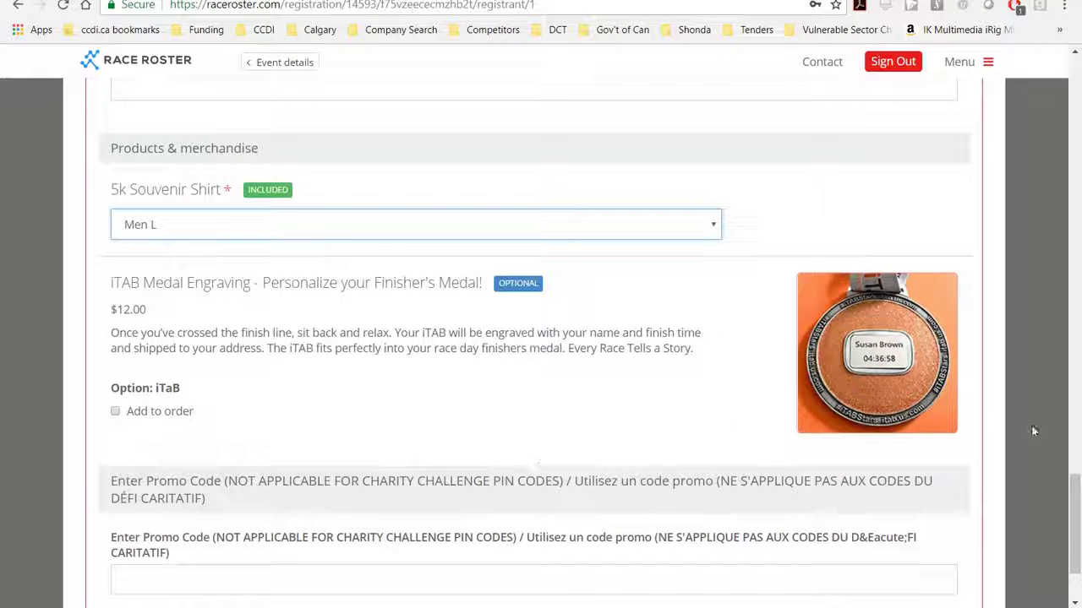
pyautogui.moveTo(1079, 520); pyautogui.dragTo(1078, 541)
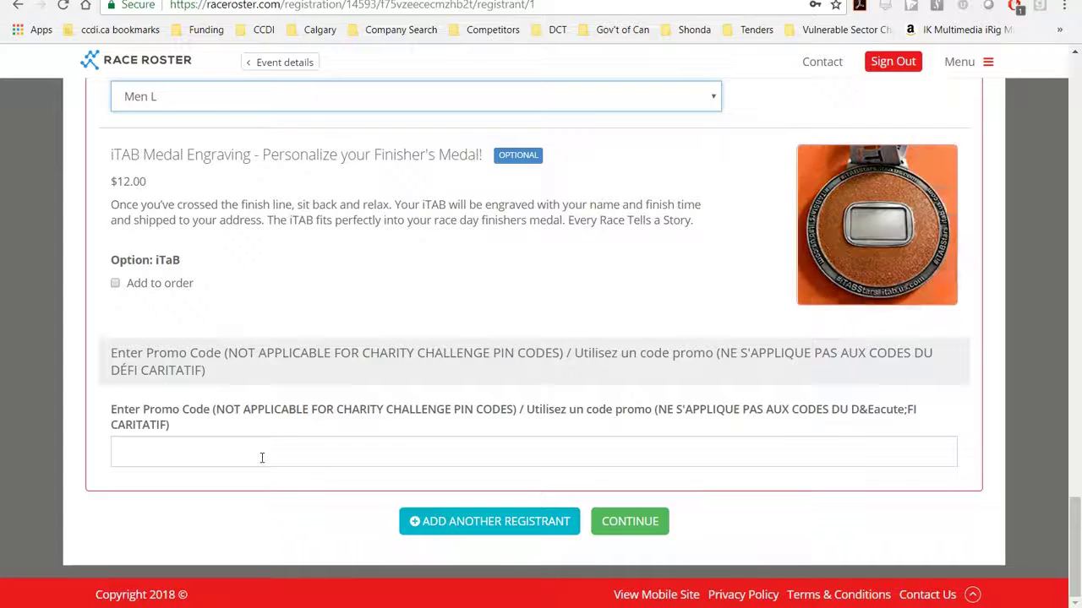
pyautogui.click(634, 532)
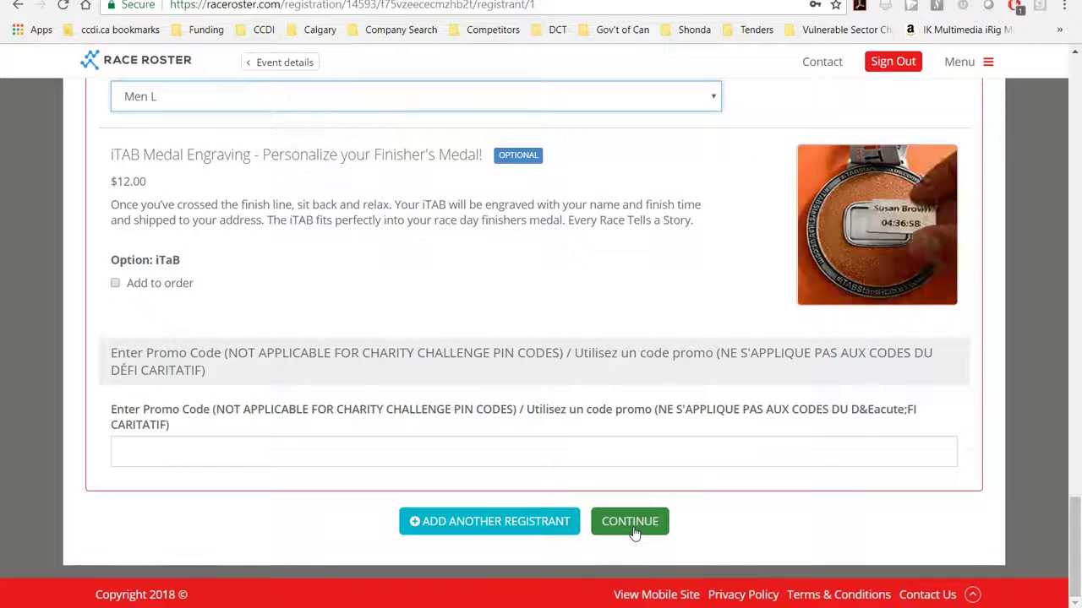
pyautogui.click(629, 524)
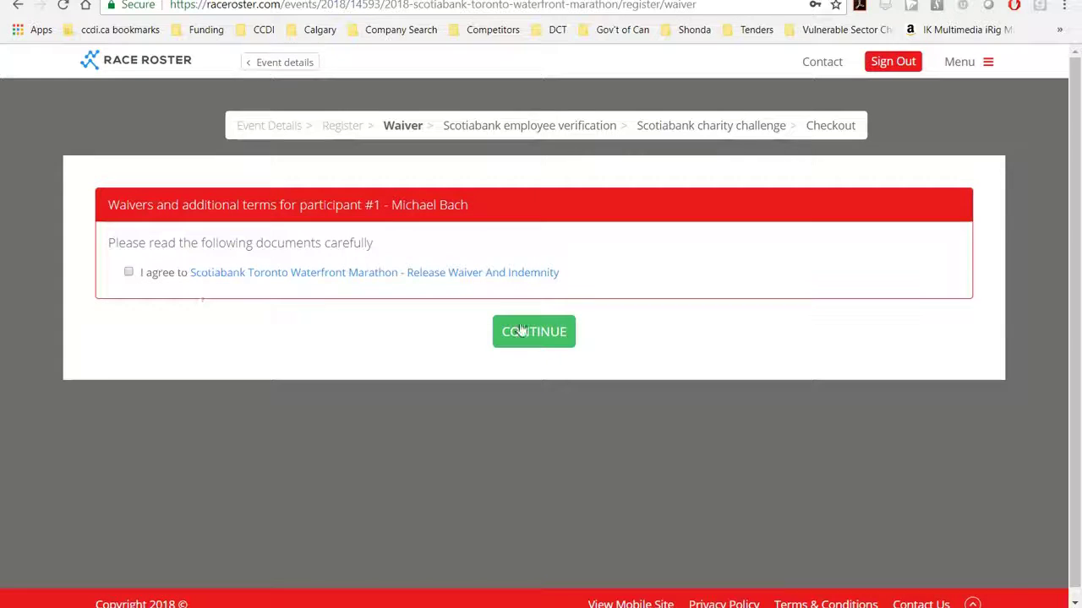
# Agree to the Release Waiver and answer NO to Scotiabank employee verification
pyautogui.click(129, 272)
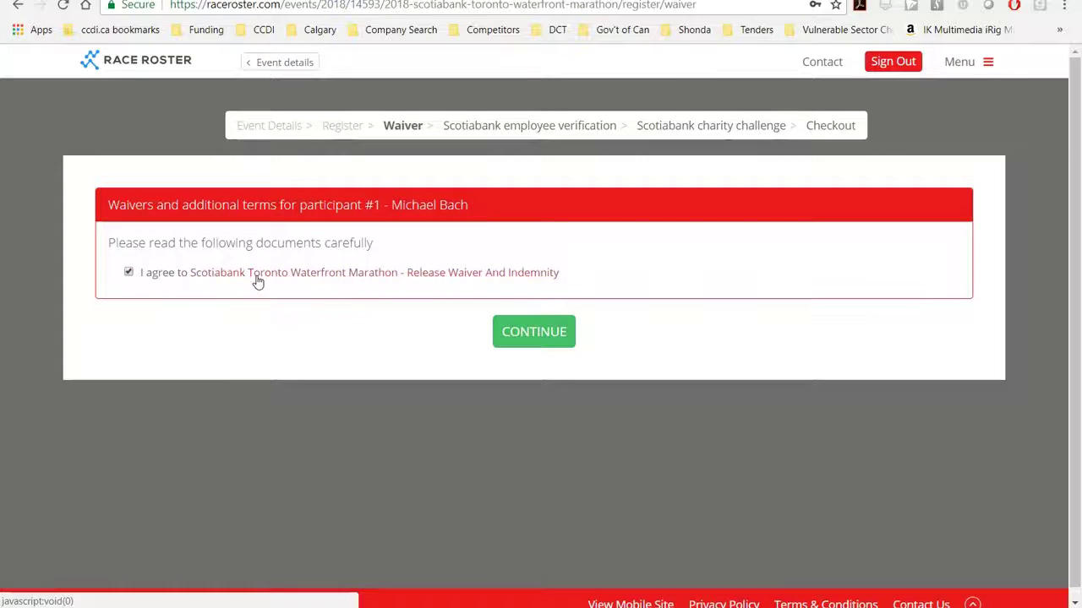
pyautogui.click(523, 345)
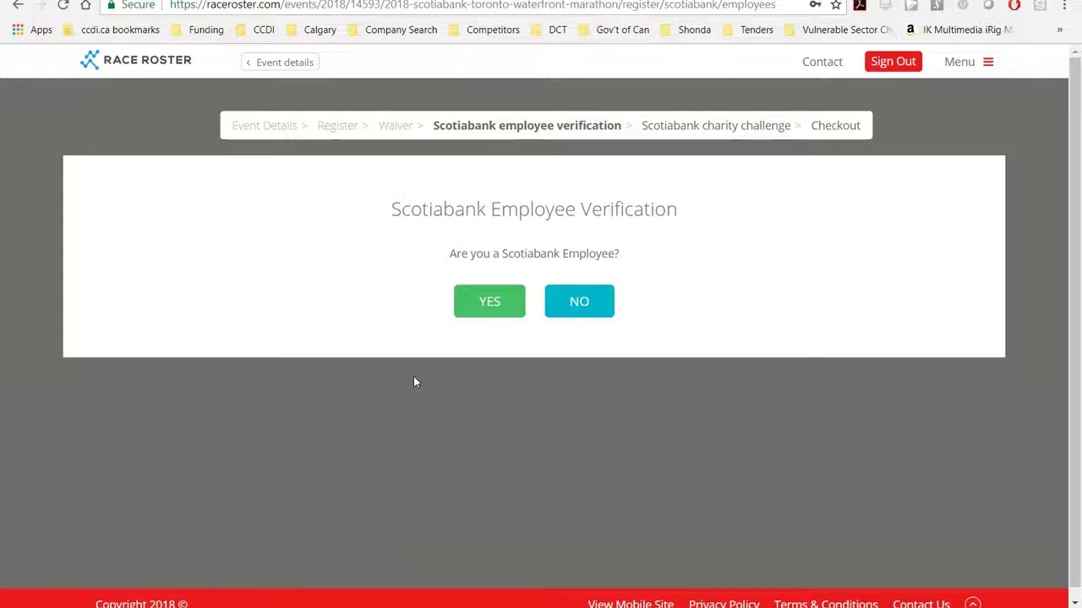
pyautogui.click(584, 314)
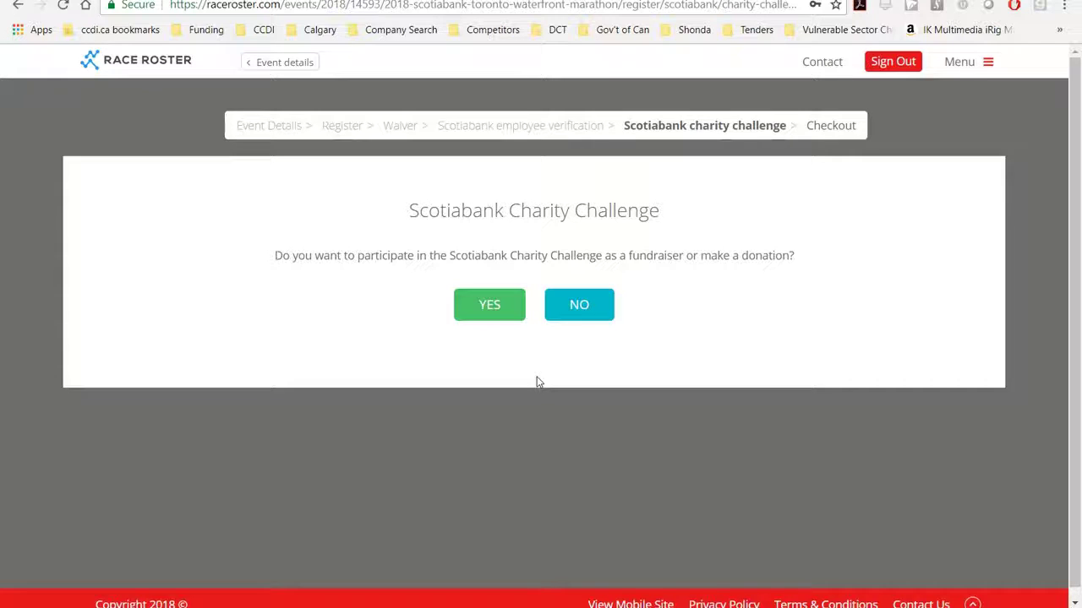
# Join the Scotiabank Charity Challenge, supporting the Canadian Centre for Diversity and Inclusion
pyautogui.click(507, 319)
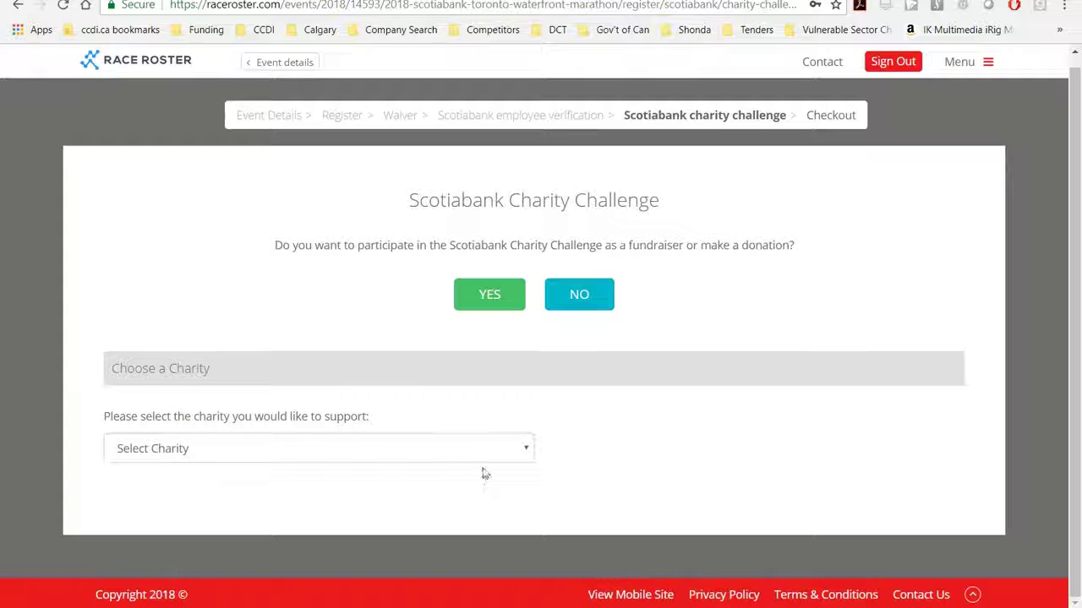
pyautogui.click(526, 455)
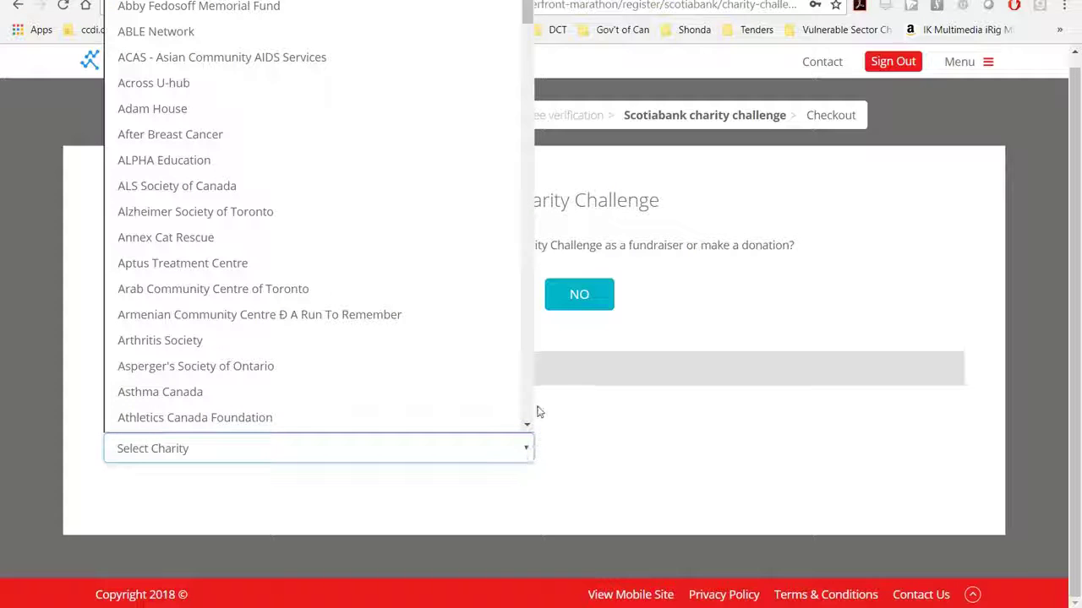
pyautogui.scroll(-15, 532, 411)
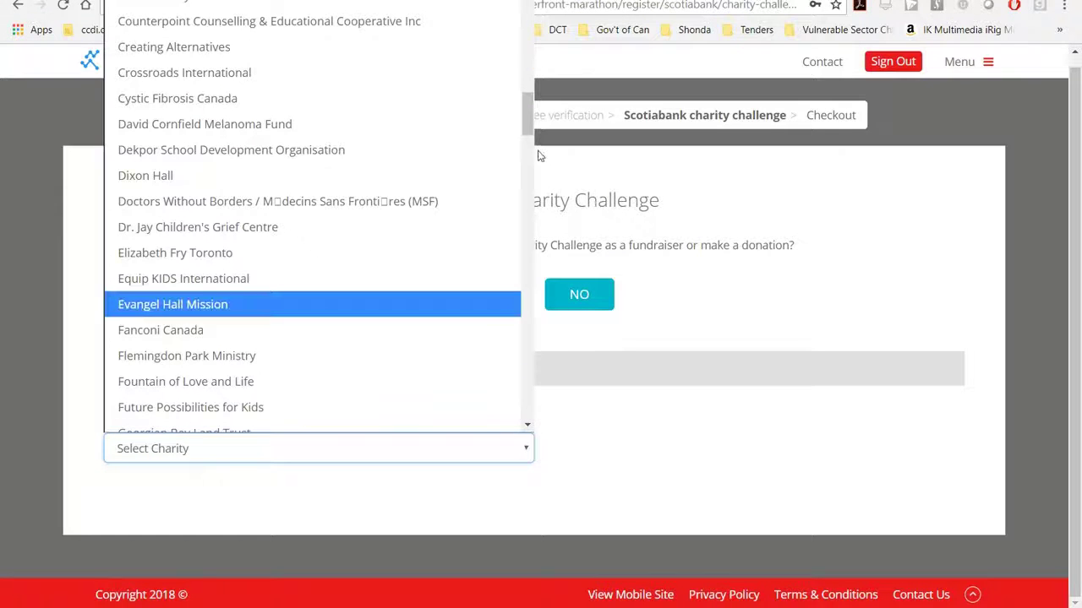
pyautogui.click(529, 21)
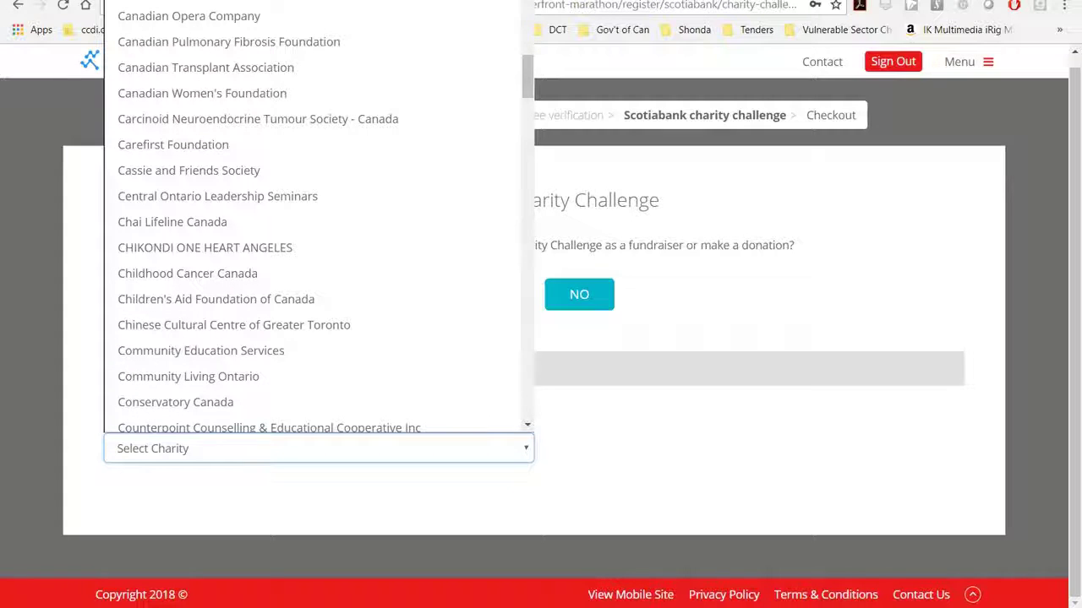
pyautogui.scroll(7, 525, 101)
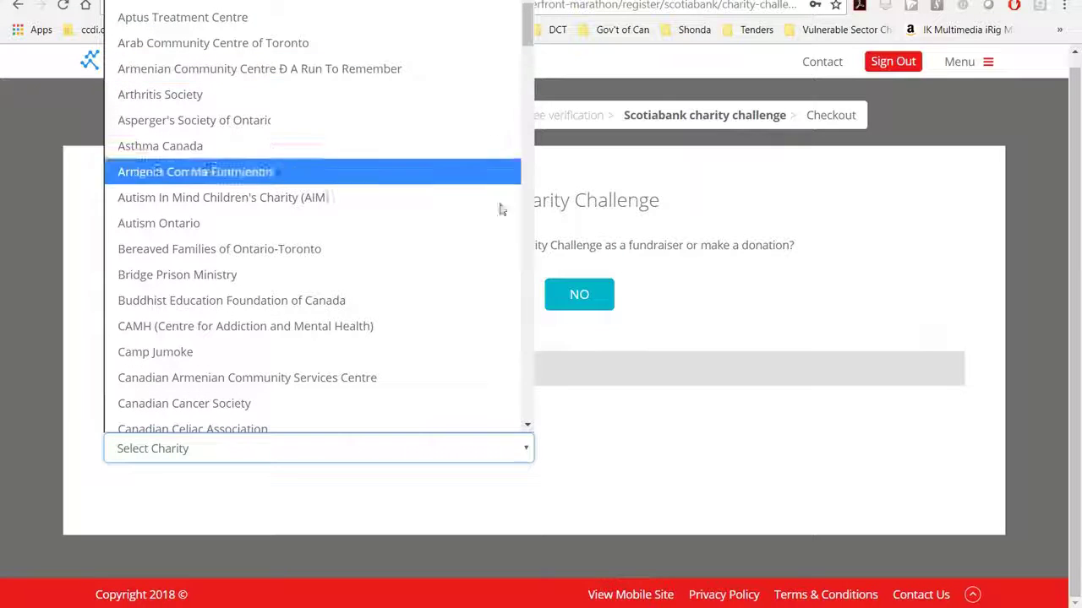
pyautogui.click(528, 425)
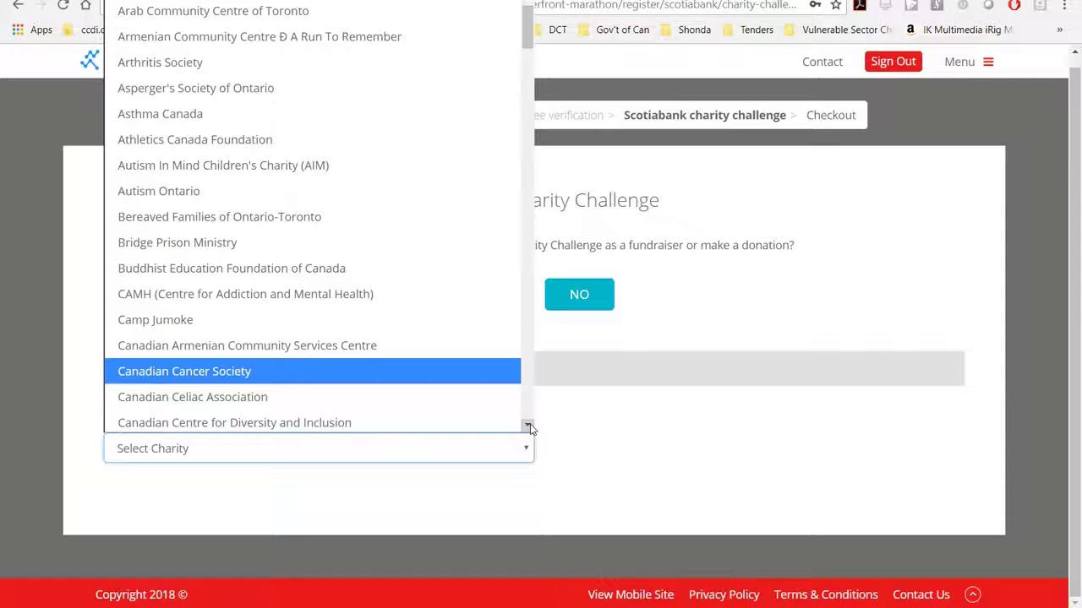
pyautogui.click(499, 430)
pyautogui.scroll(-3, 497, 430)
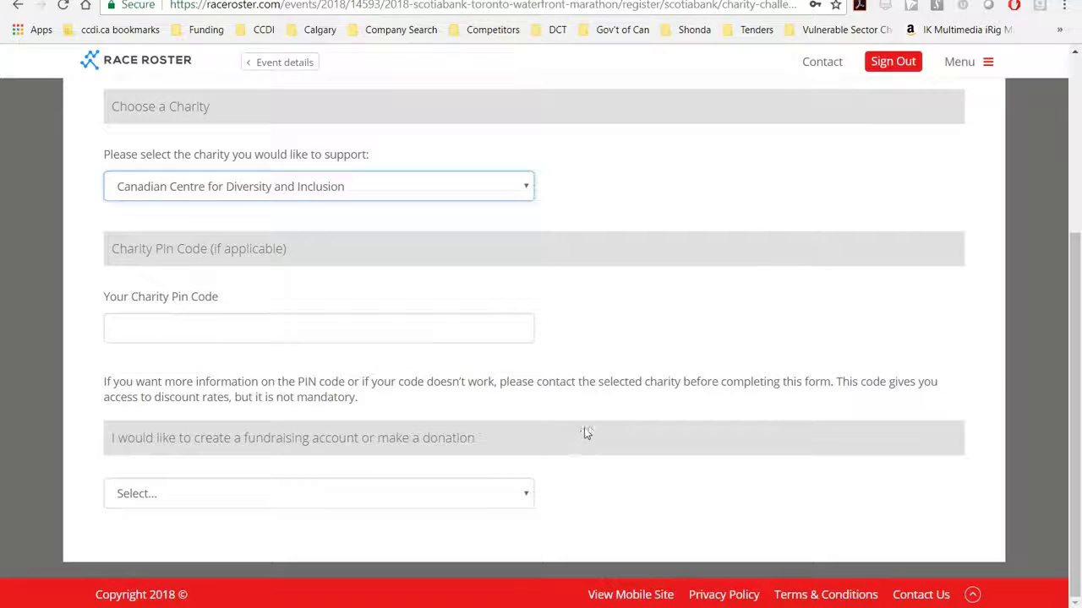
# Enter the charity PIN code, correcting a mistyped character
pyautogui.click(301, 323)
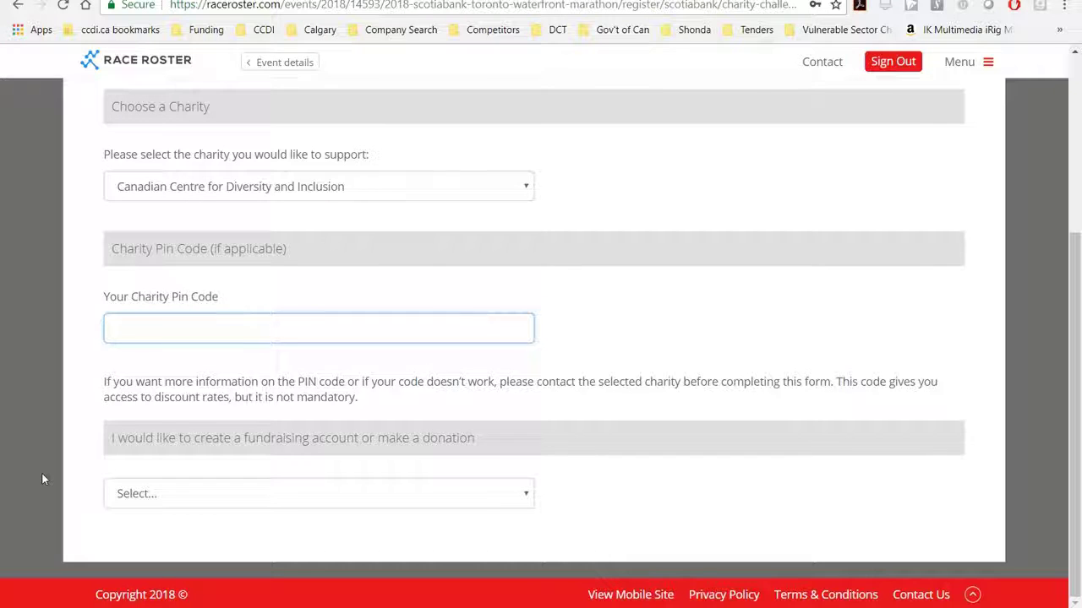
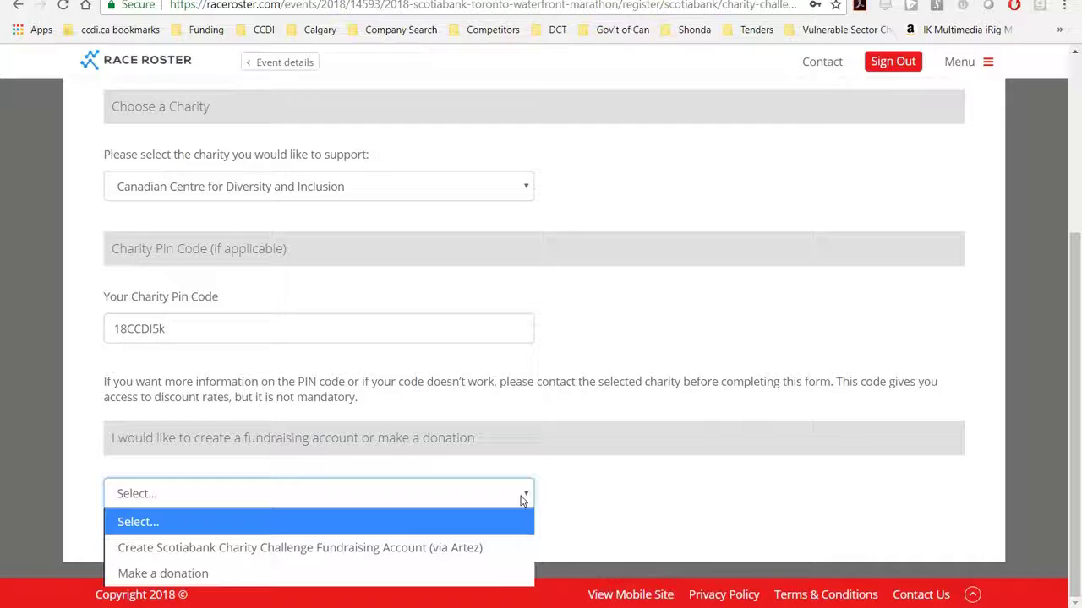
# Set the fundraising question to Make a donation, revealing the optional donation amount field
pyautogui.click(495, 577)
pyautogui.scroll(-3, 495, 577)
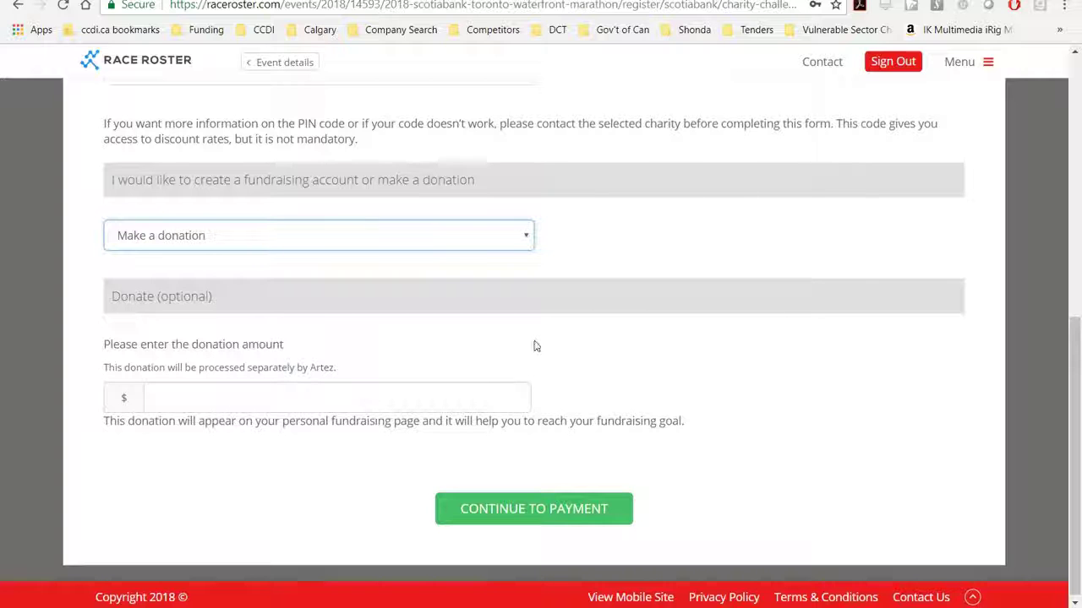
pyautogui.click(528, 237)
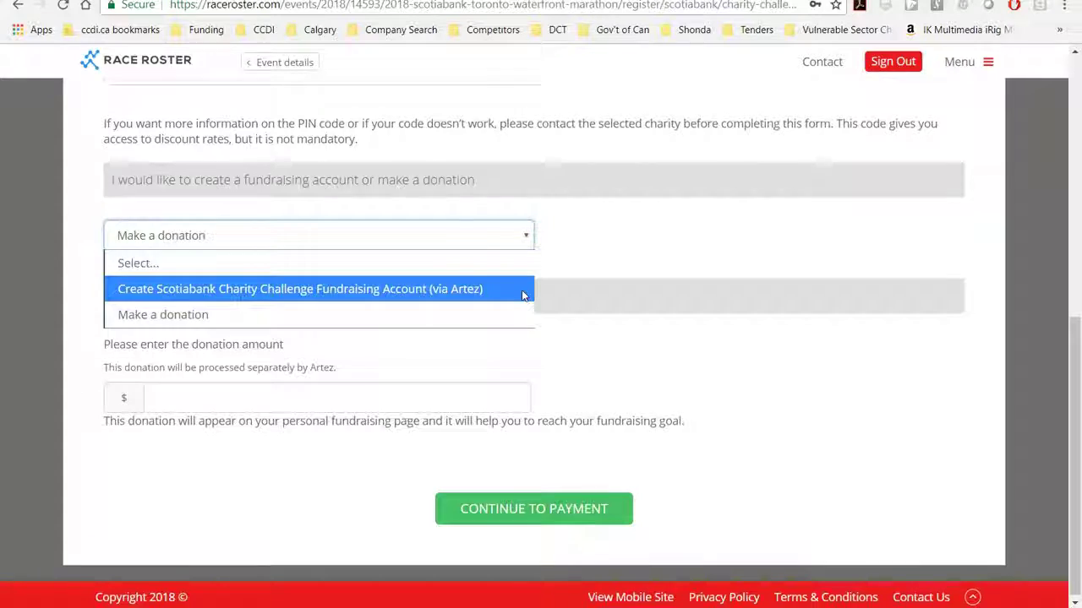
# Create an Artez fundraising account with a preferred username, removing the dot until it's available
pyautogui.click(521, 290)
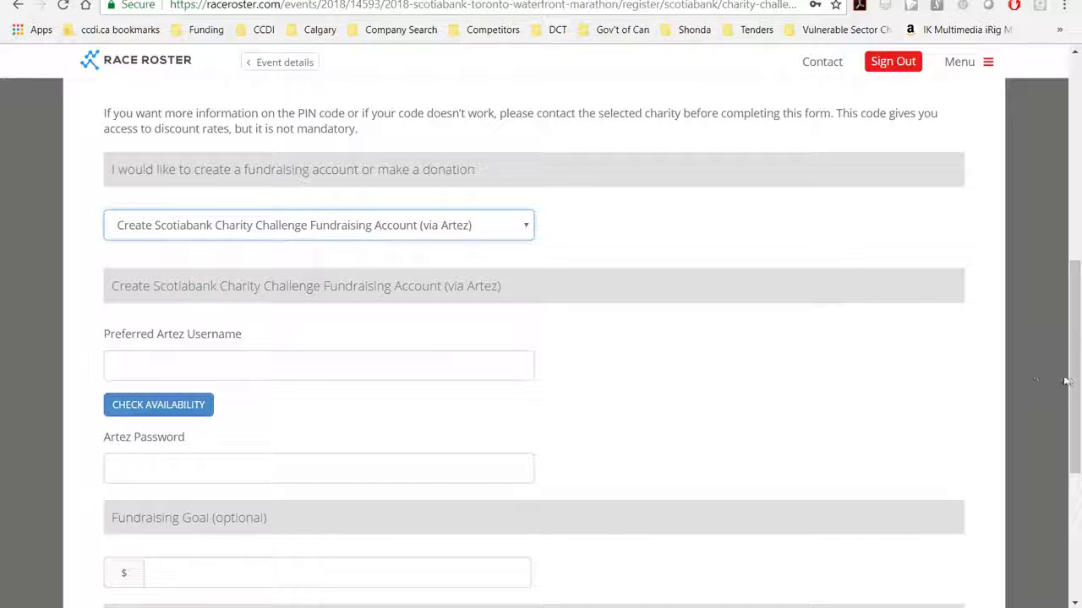
pyautogui.moveTo(1070, 382); pyautogui.dragTo(1076, 424)
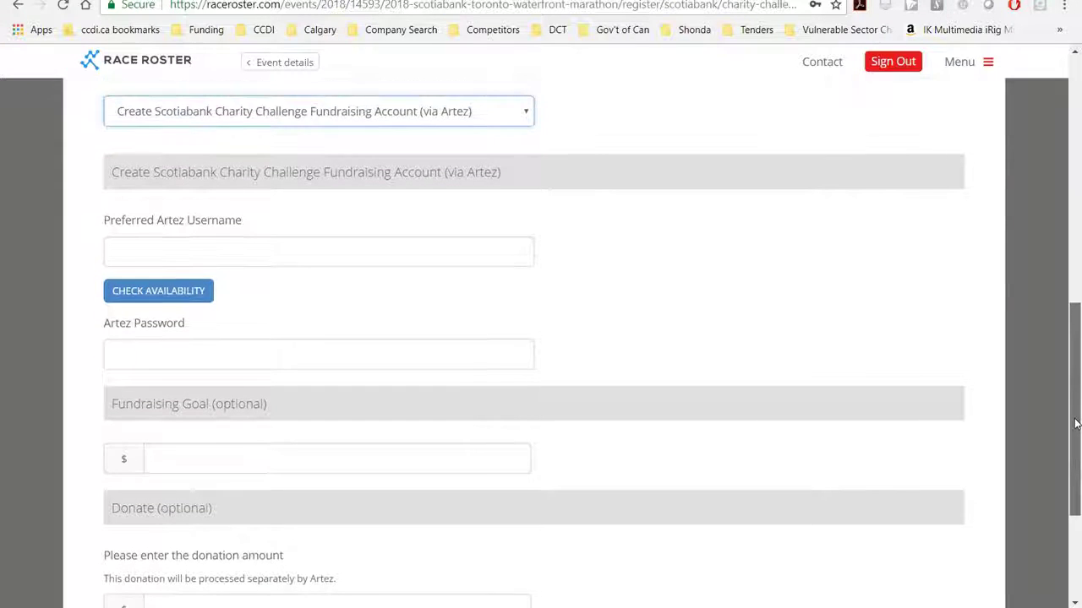
pyautogui.click(284, 250)
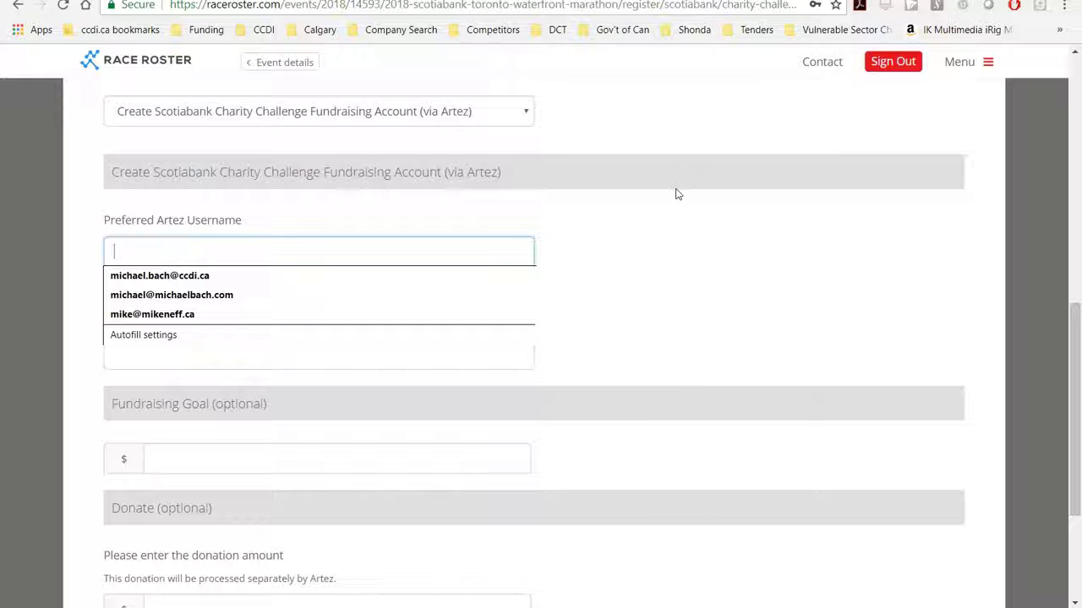
pyautogui.write('michael.cch')
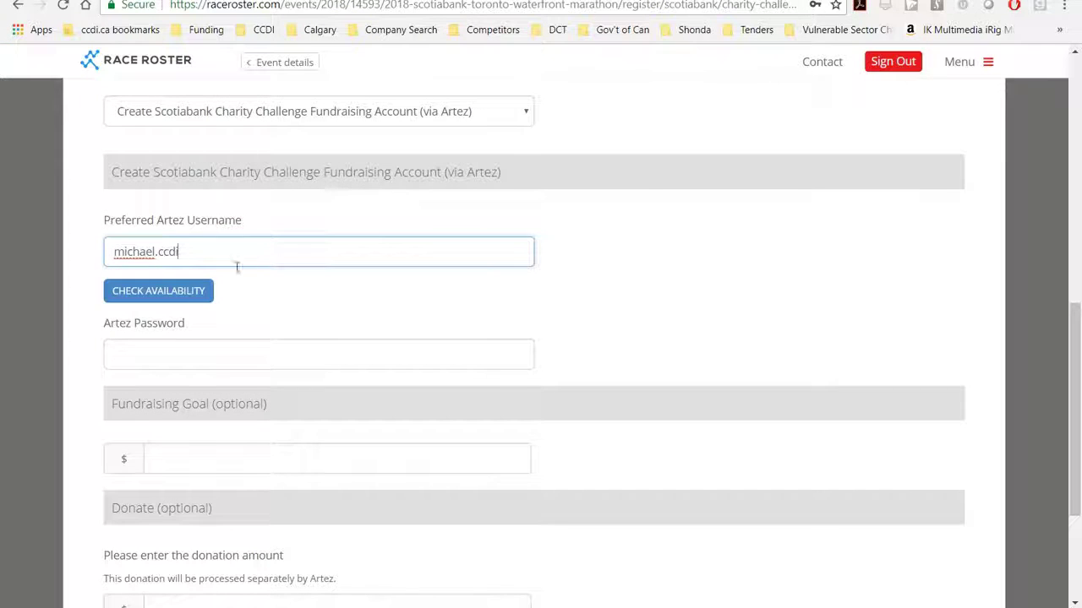
pyautogui.click(196, 292)
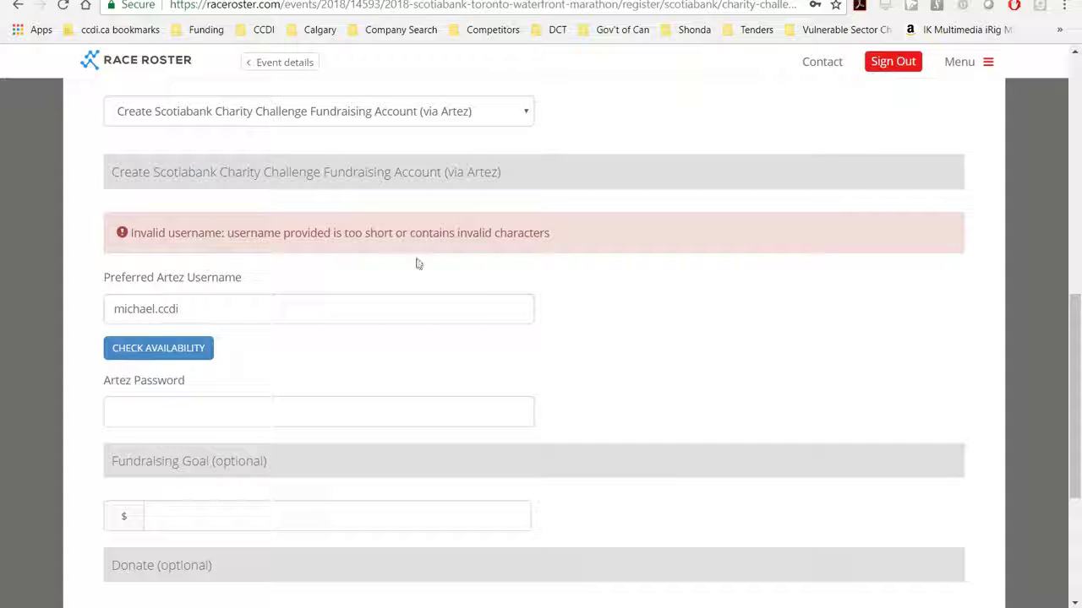
pyautogui.click(161, 312)
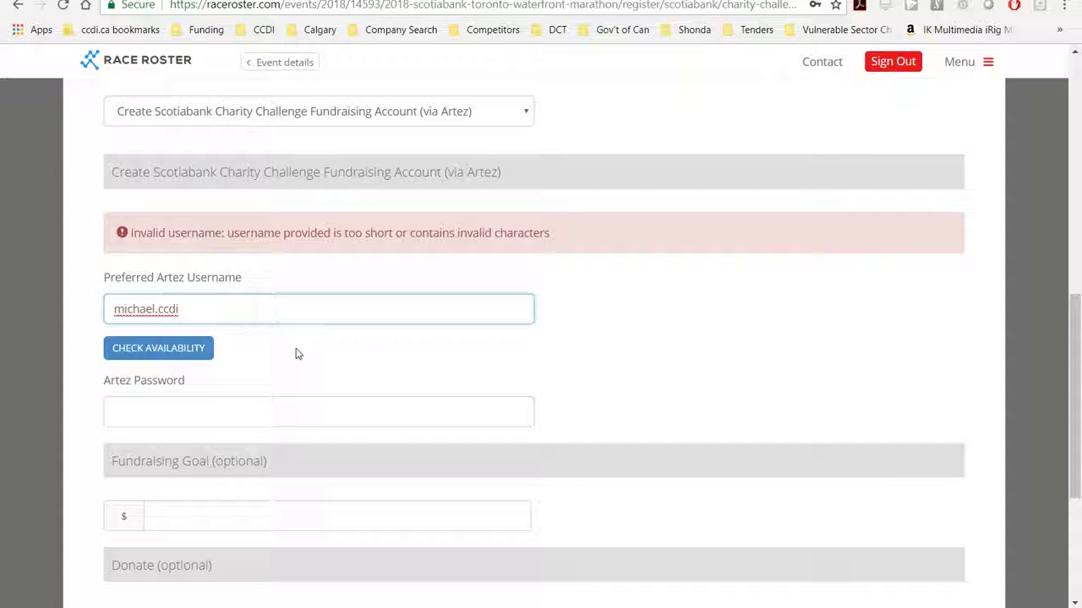
pyautogui.press('BackSpace')
pyautogui.click(207, 350)
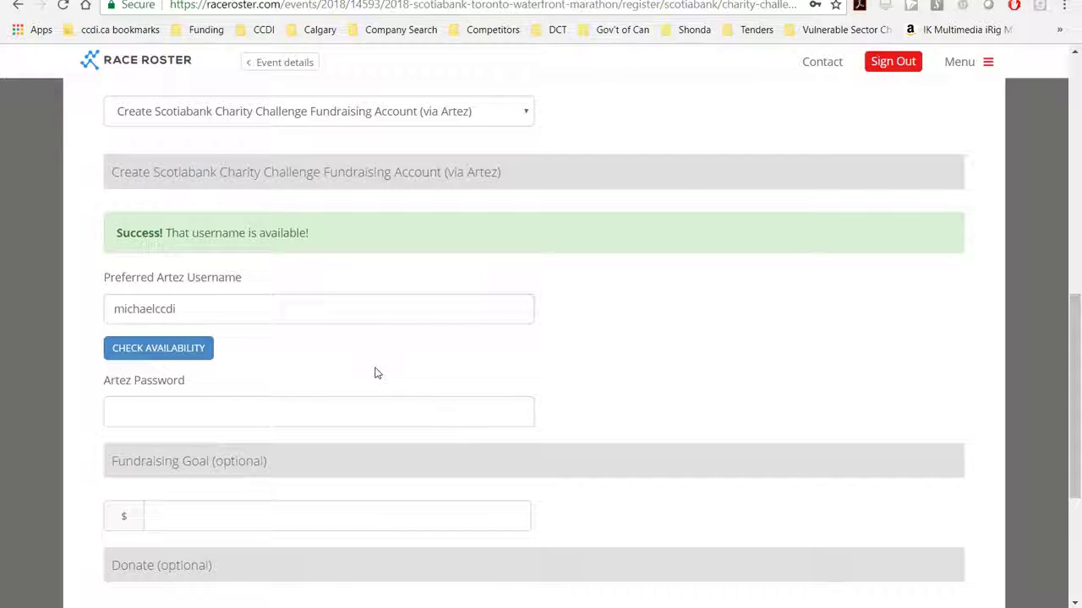
# Enter the Artez account password and a $100 fundraising goal
pyautogui.scroll(-1, 876, 439)
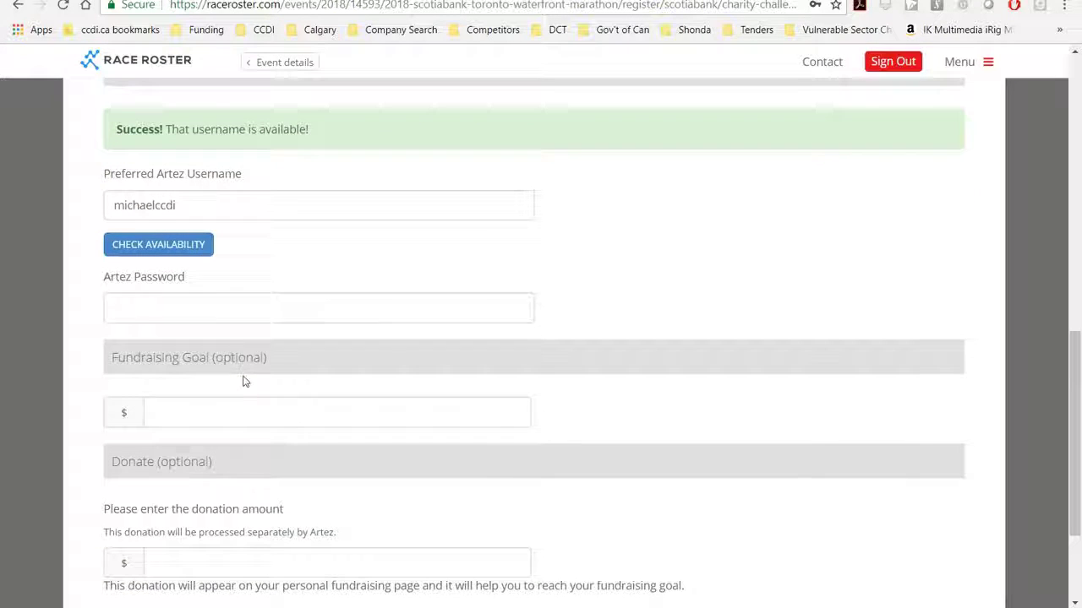
pyautogui.click(203, 309)
pyautogui.write('t')
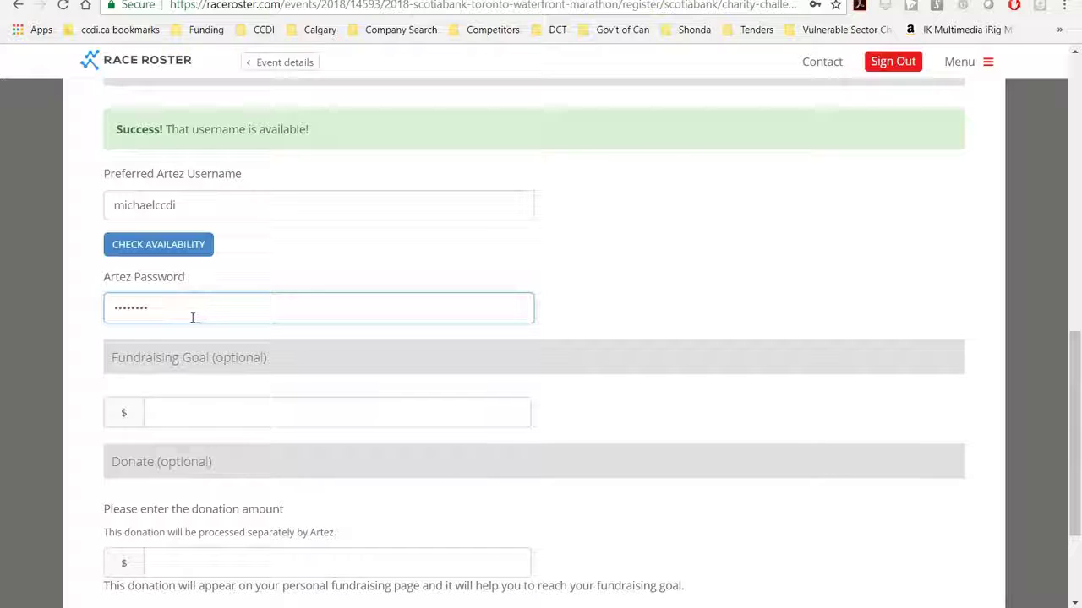
pyautogui.click(216, 407)
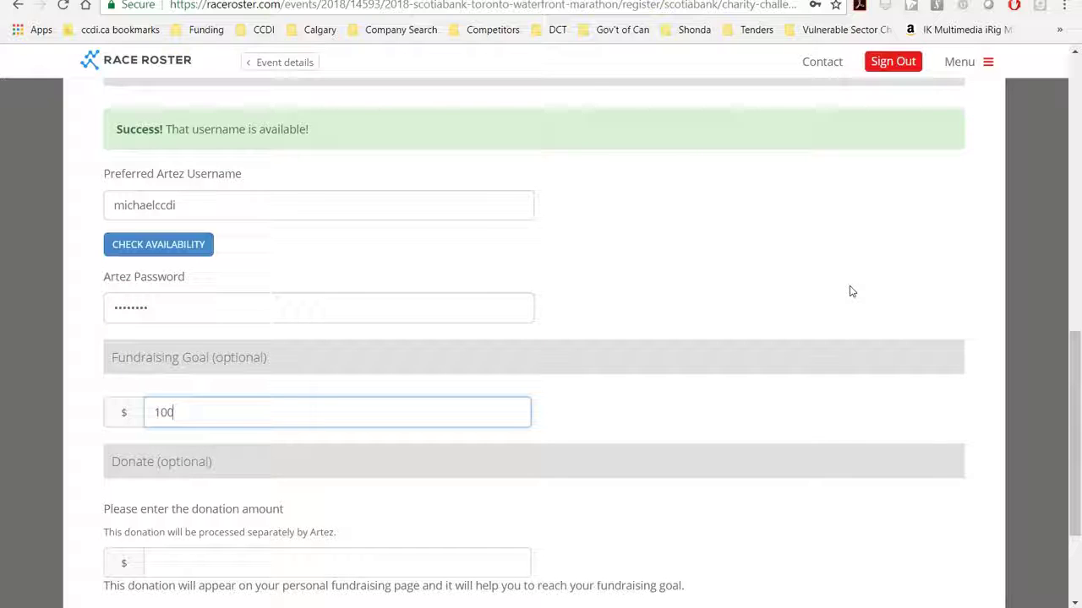
pyautogui.moveTo(1071, 387); pyautogui.dragTo(1071, 454)
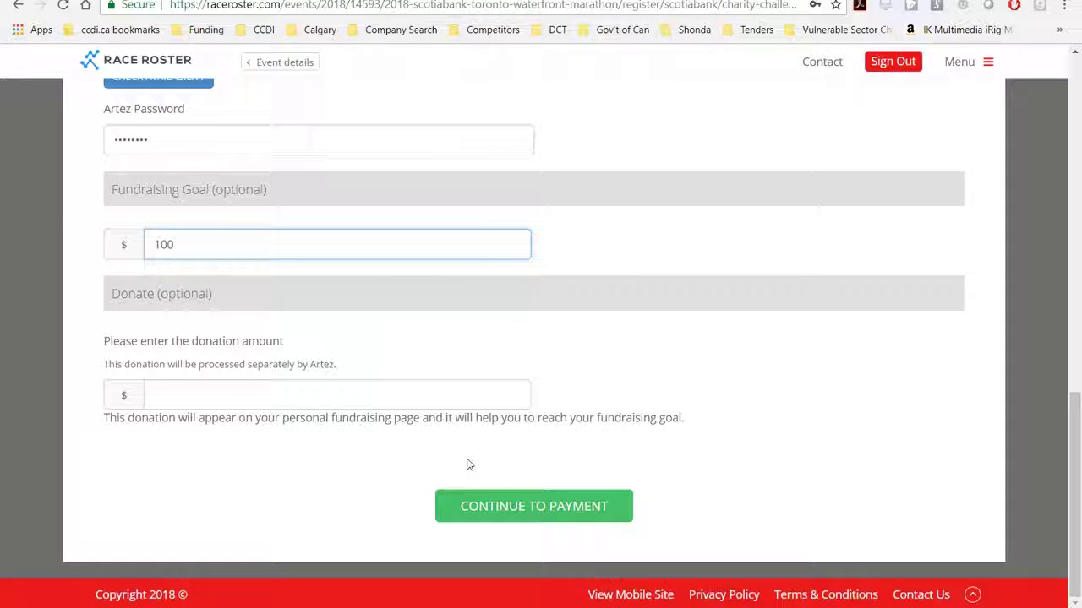
# Continue to payment and copy the billing information from Participant #1
pyautogui.click(494, 501)
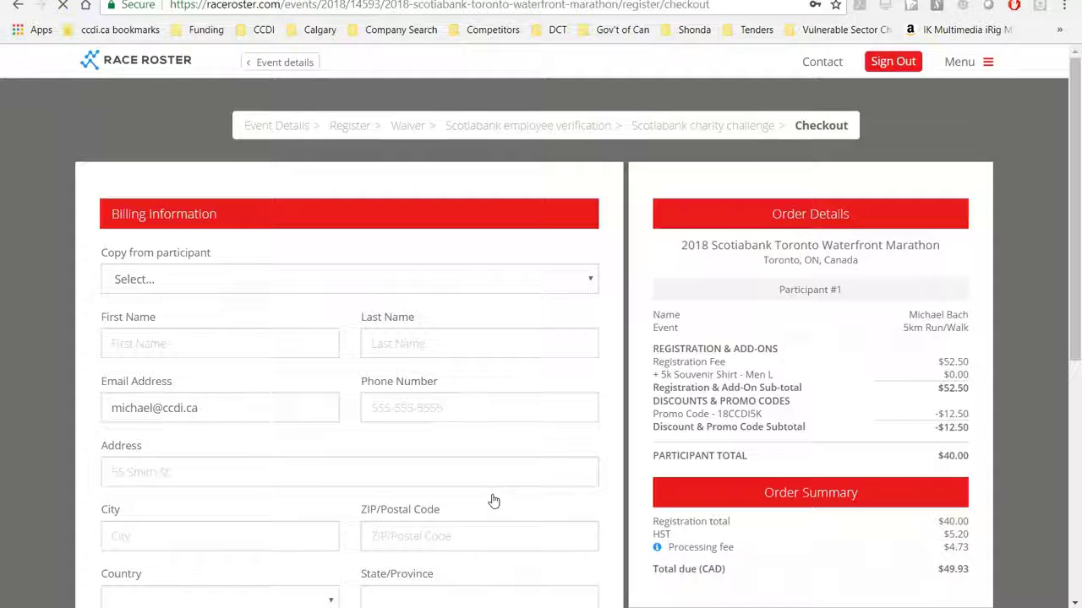
pyautogui.scroll(-1, 1076, 243)
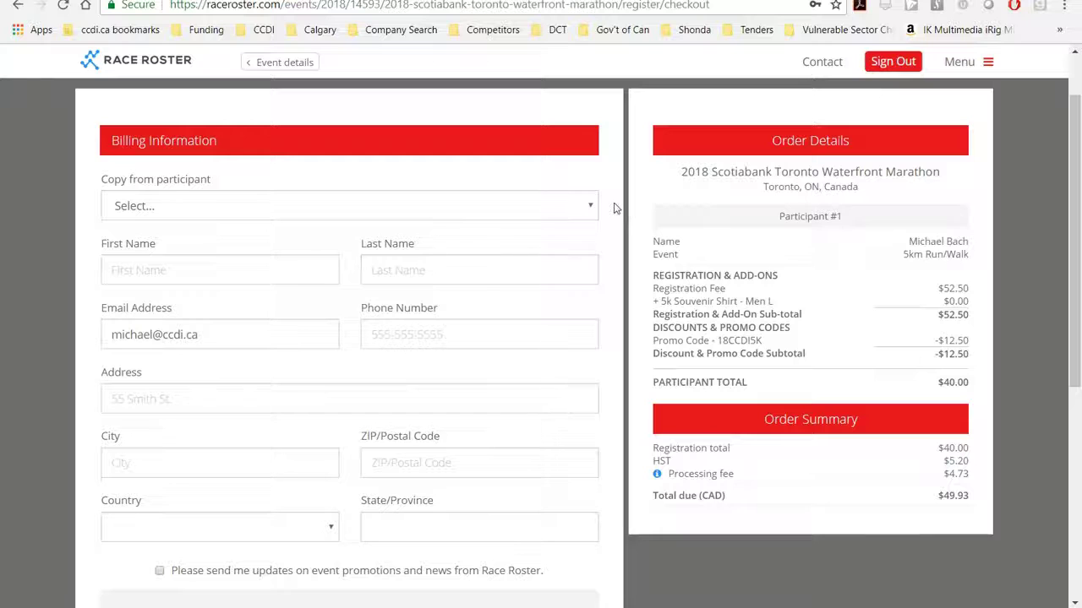
pyautogui.click(590, 209)
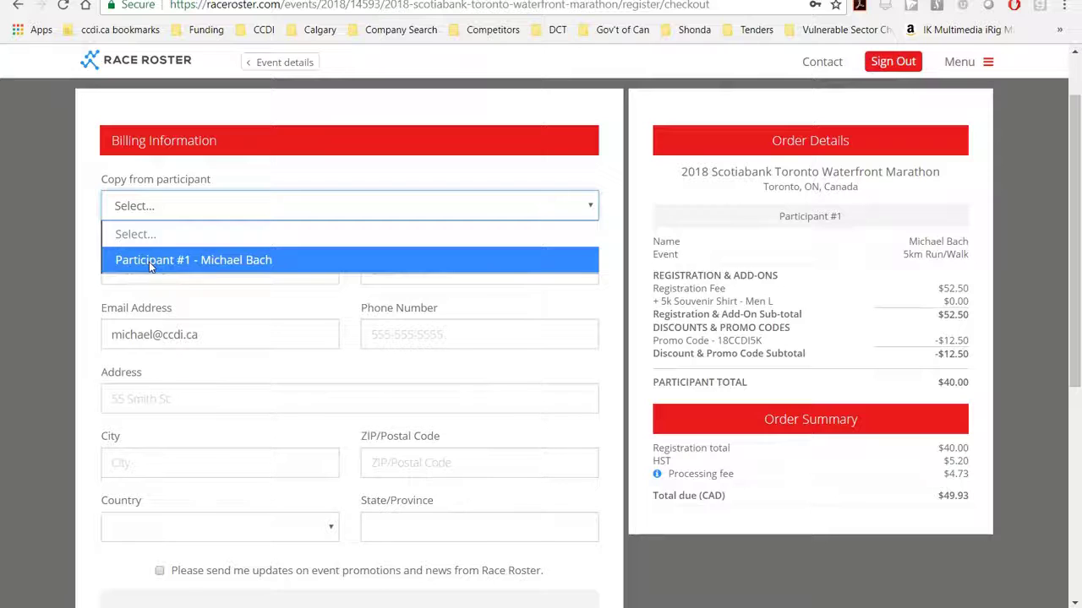
pyautogui.click(151, 262)
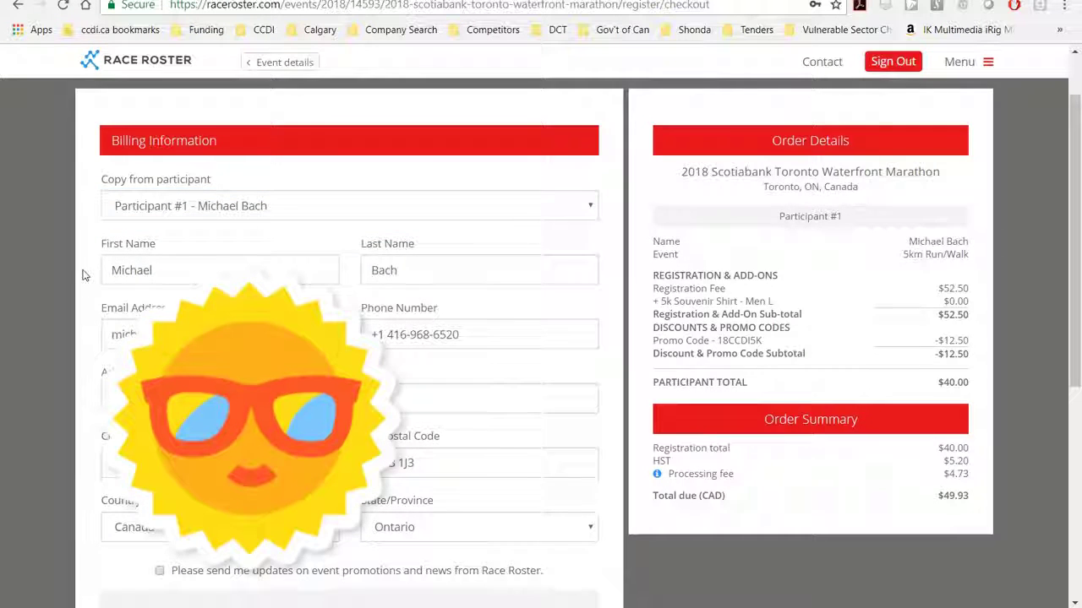
pyautogui.scroll(-2, 85, 274)
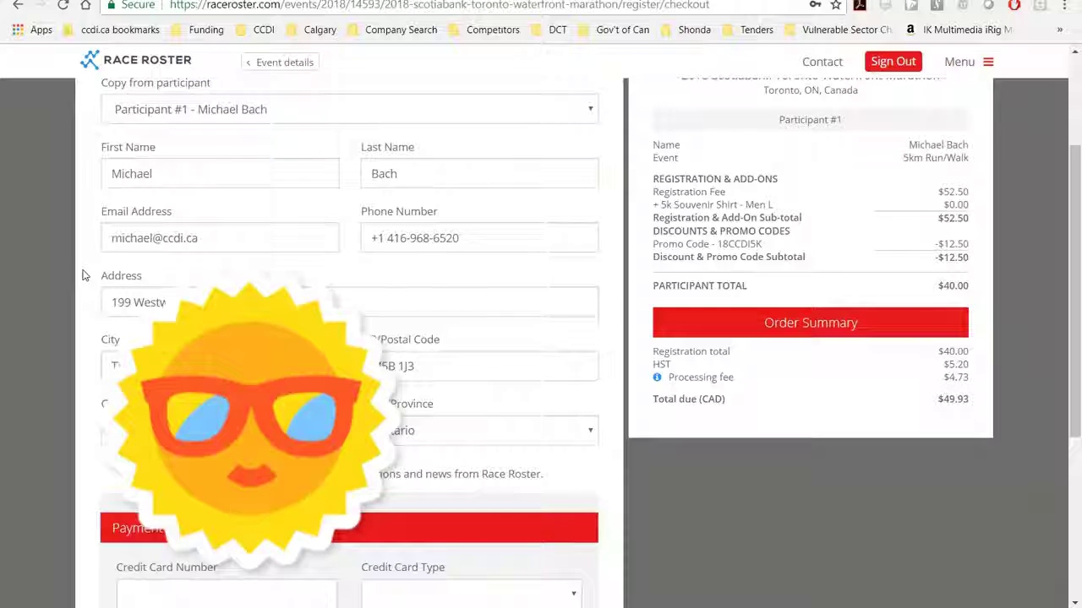
pyautogui.scroll(-3, 83, 275)
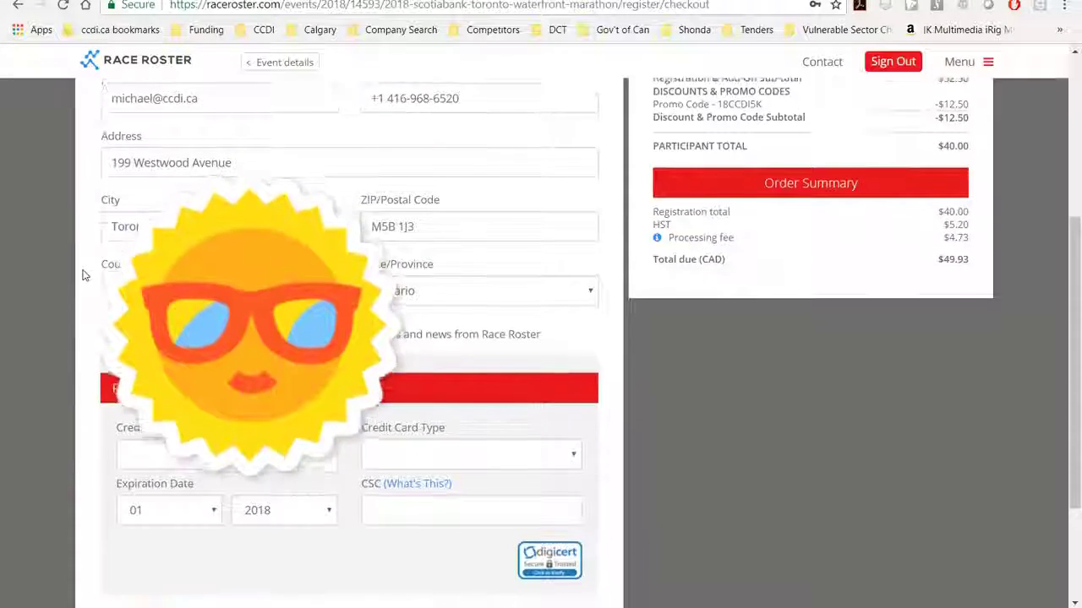
pyautogui.scroll(-4, 85, 273)
# Pay with the saved Visa card and its security code, then submit the order
pyautogui.click(194, 287)
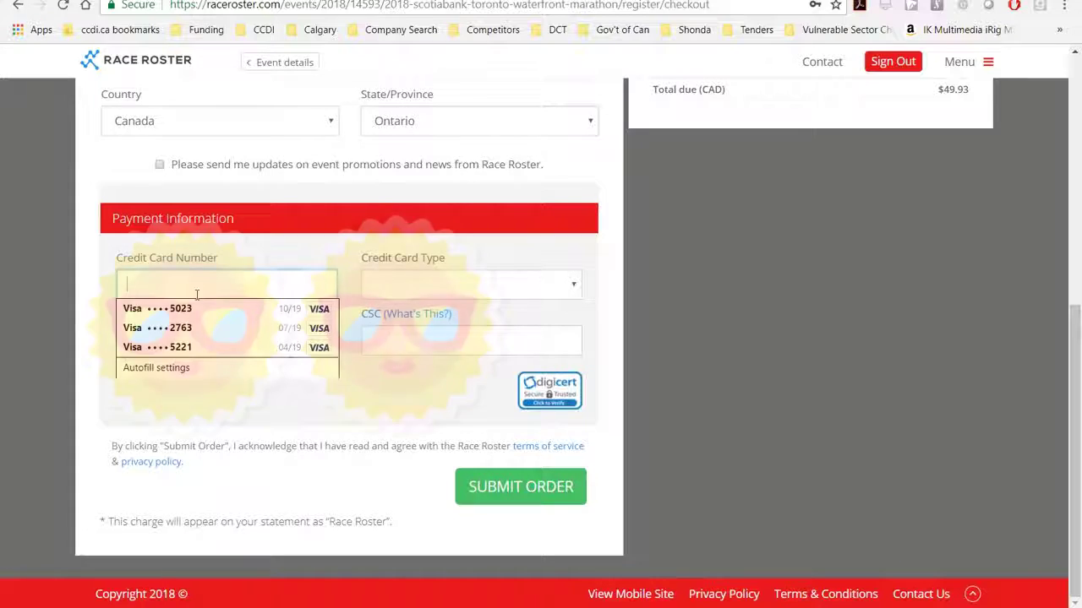
pyautogui.click(289, 310)
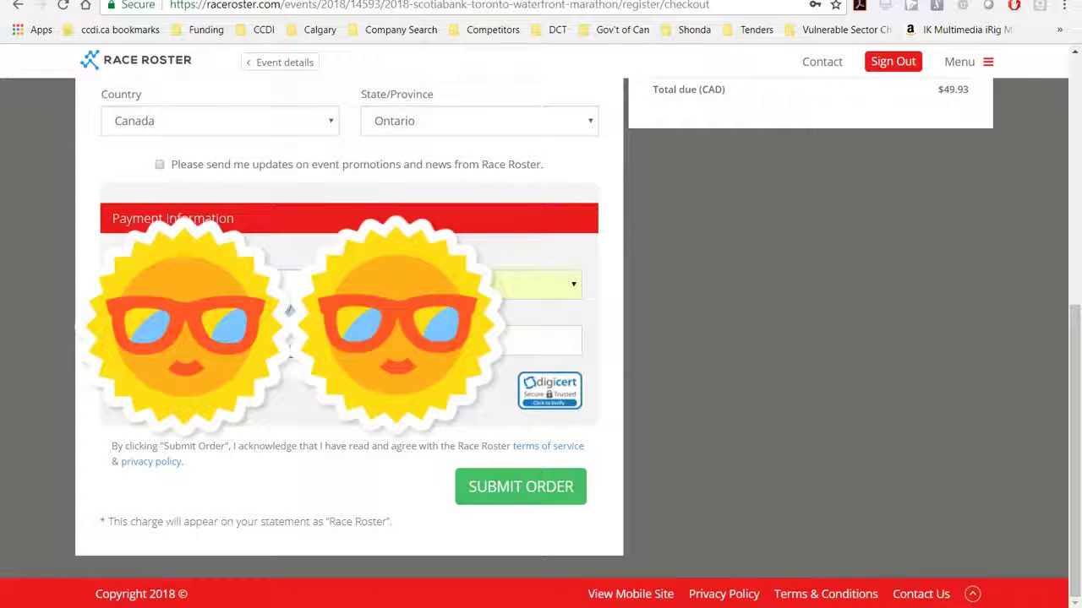
pyautogui.click(289, 339)
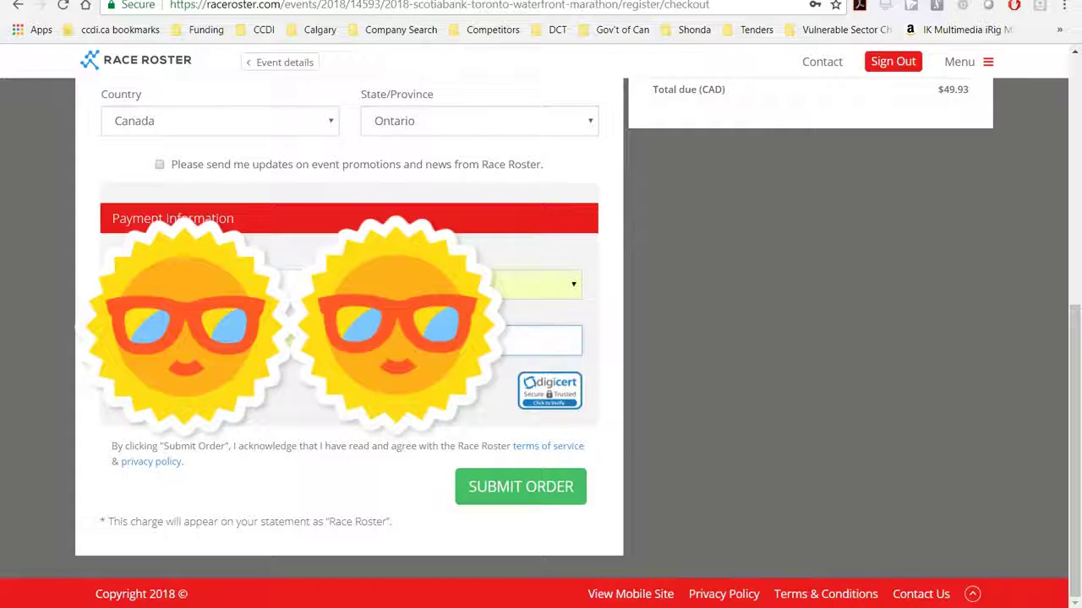
pyautogui.press('Tab')
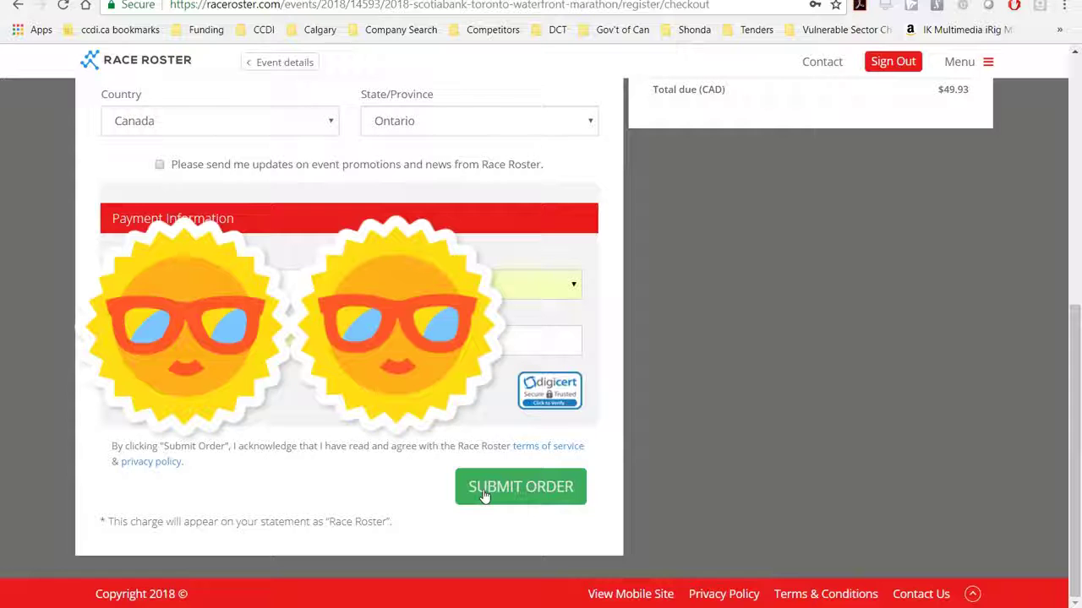
pyautogui.moveTo(1076, 379); pyautogui.dragTo(1077, 211)
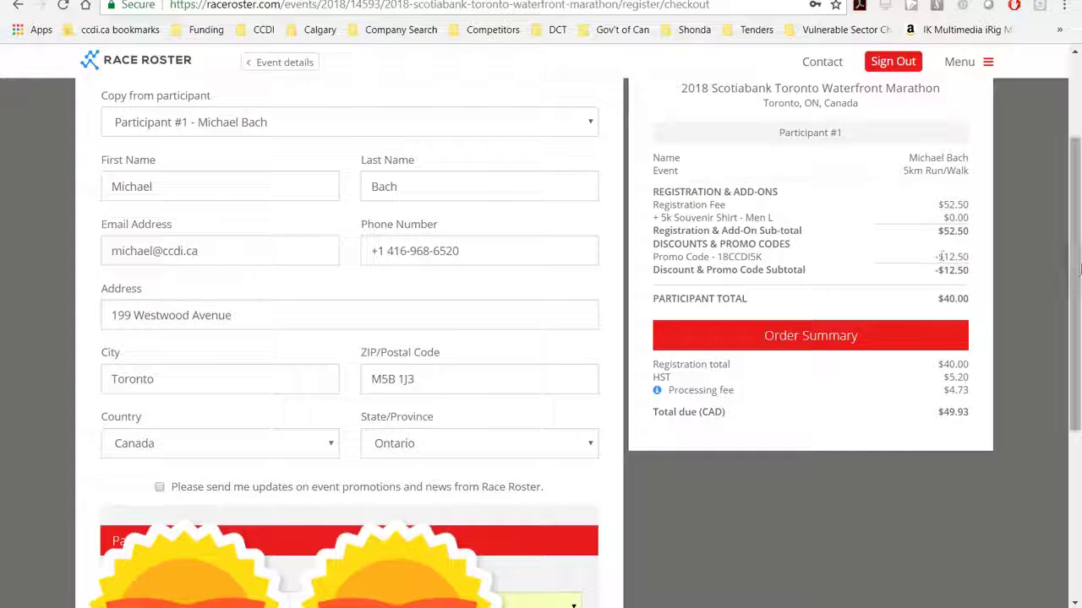
pyautogui.moveTo(1074, 270); pyautogui.dragTo(651, 509)
pyautogui.click(532, 497)
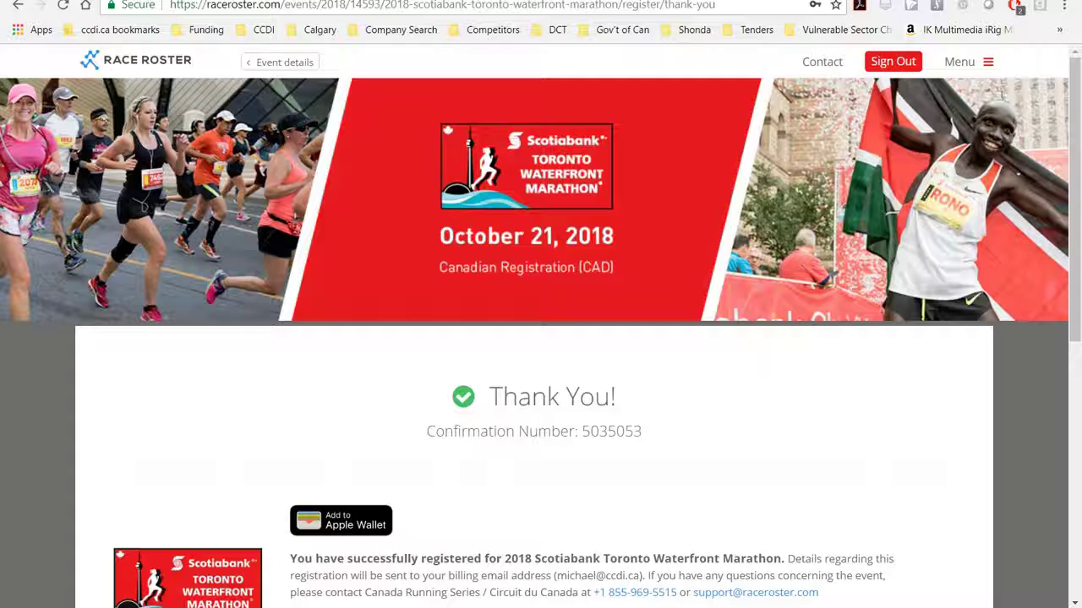
# Bring the 'Your account at Race Roster has been created' Outlook email over the browser
pyautogui.moveTo(188, 7); pyautogui.dragTo(441, 8)
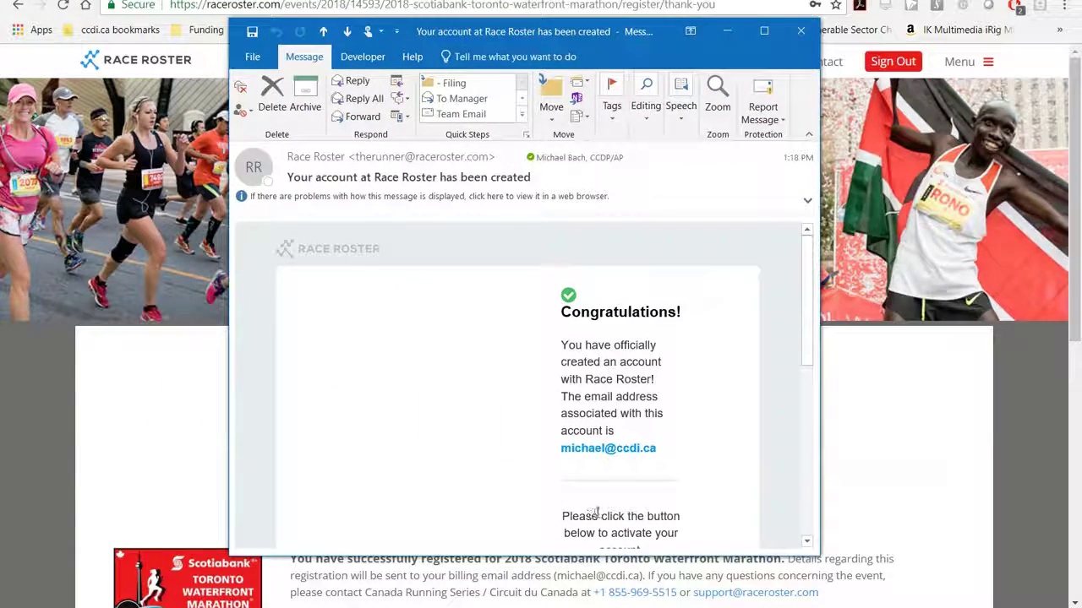
# Close the account and thank-you emails, then follow Visit Dashboard from the event confirmation
pyautogui.click(801, 34)
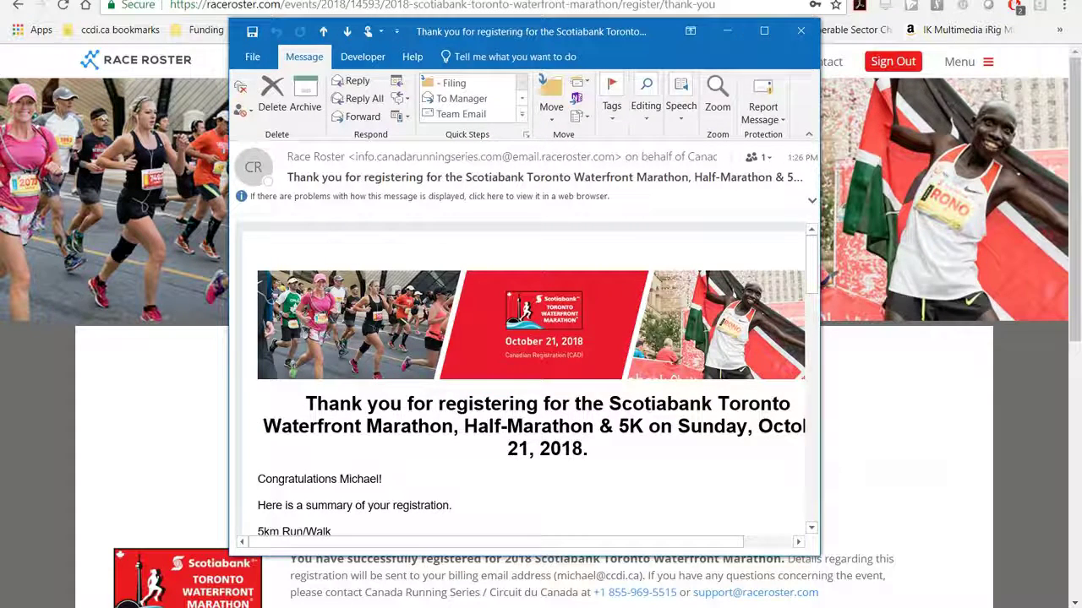
pyautogui.click(800, 32)
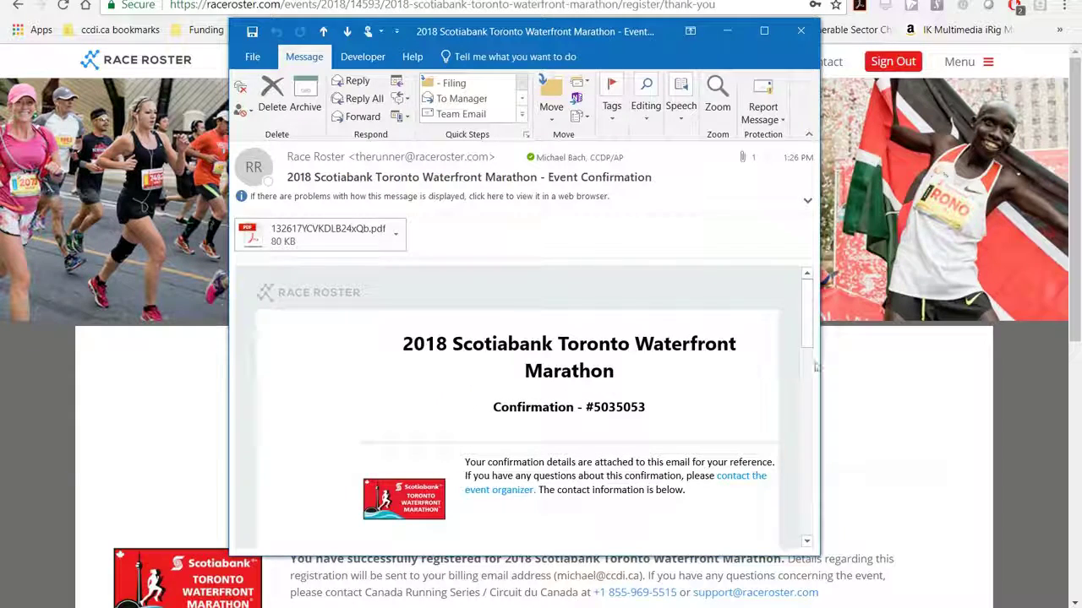
pyautogui.moveTo(809, 343); pyautogui.dragTo(814, 443)
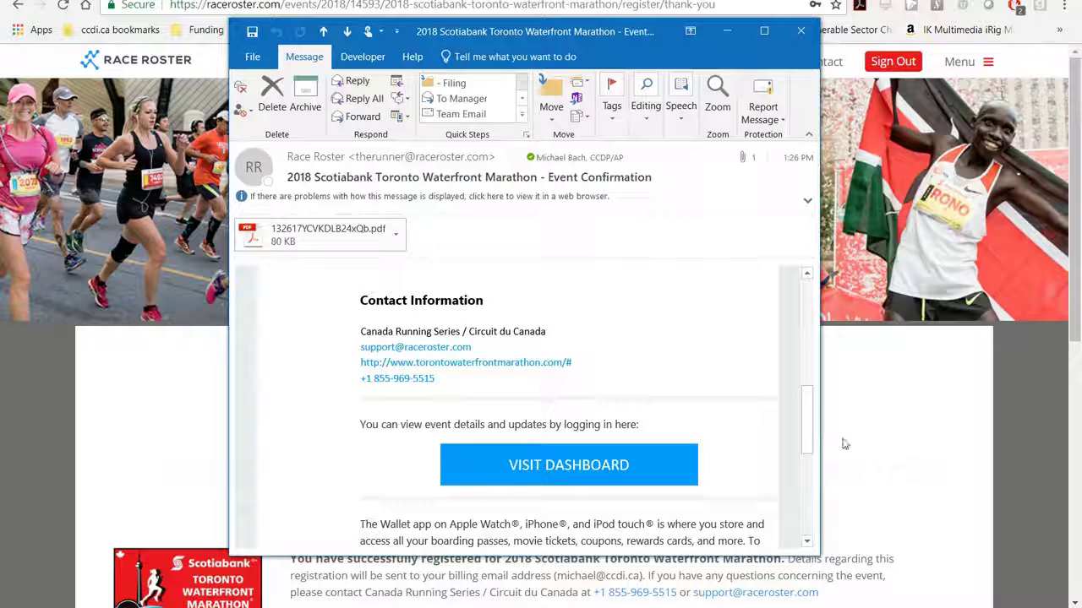
pyautogui.click(578, 467)
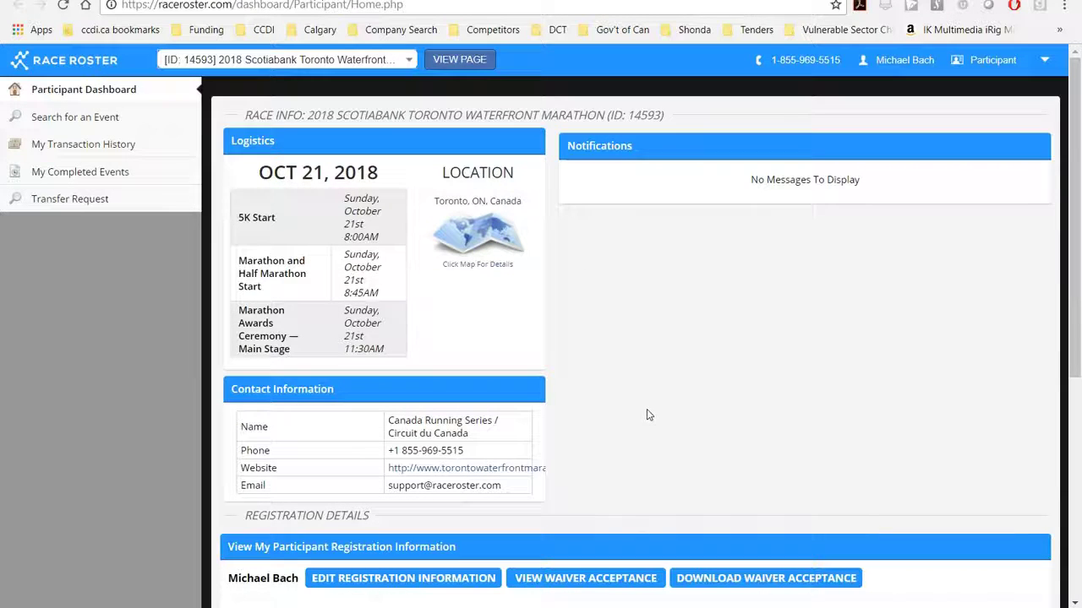
# Review the marathon registration details on the dashboard, then switch to the Charity Challenge welcome email
pyautogui.scroll(-3, 646, 409)
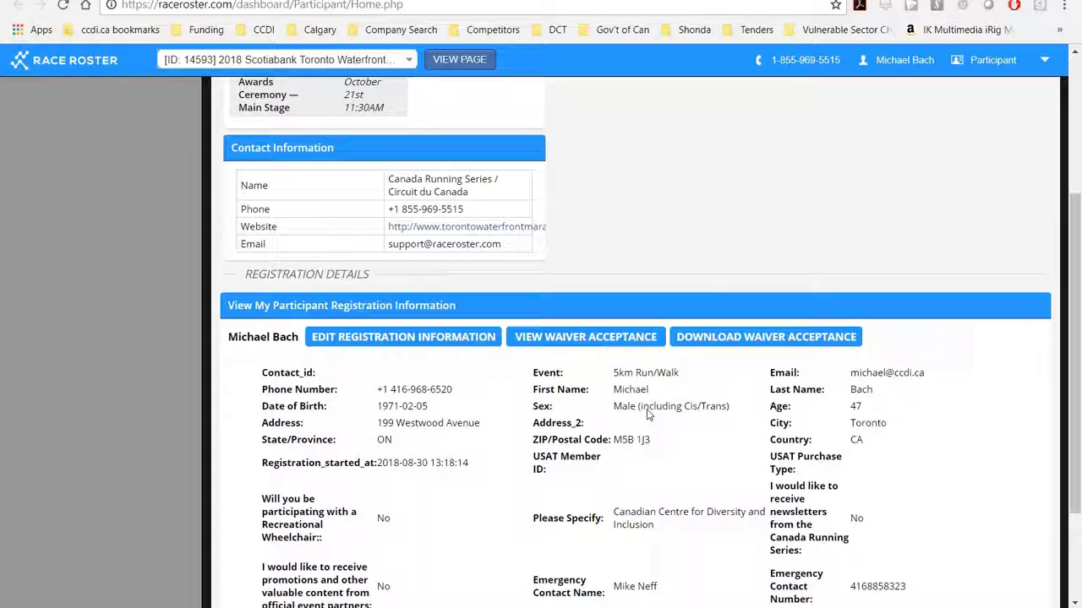
pyautogui.scroll(3, 647, 414)
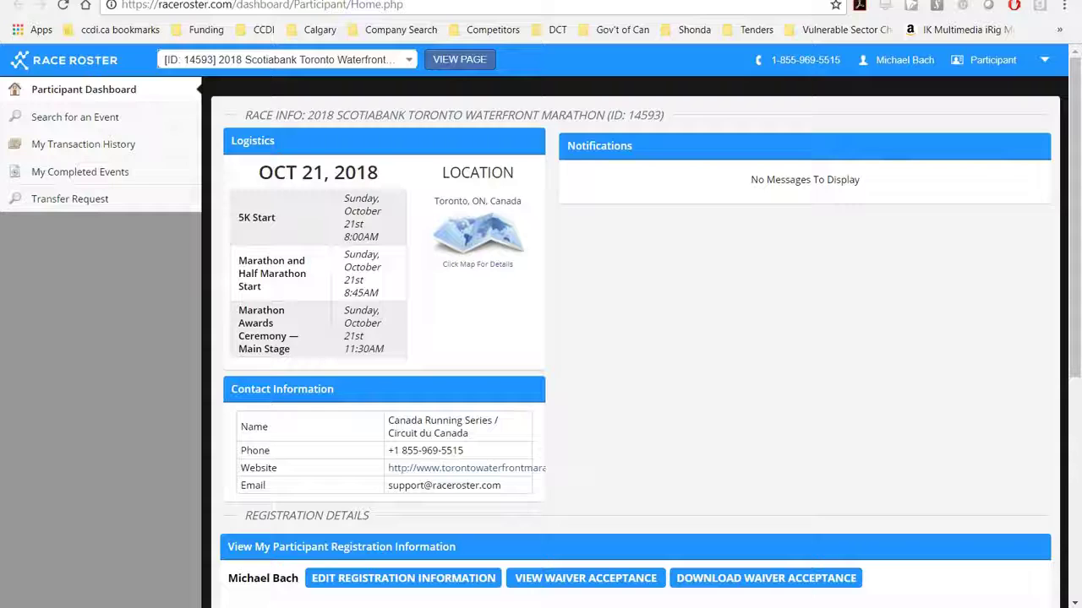
pyautogui.hotkey('alt', 'Tab')
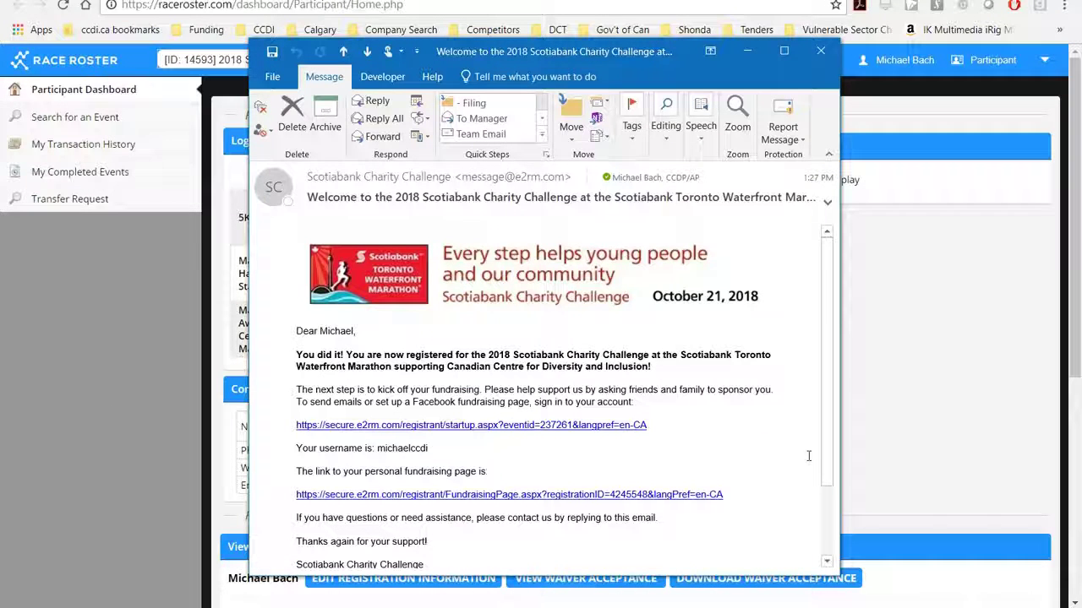